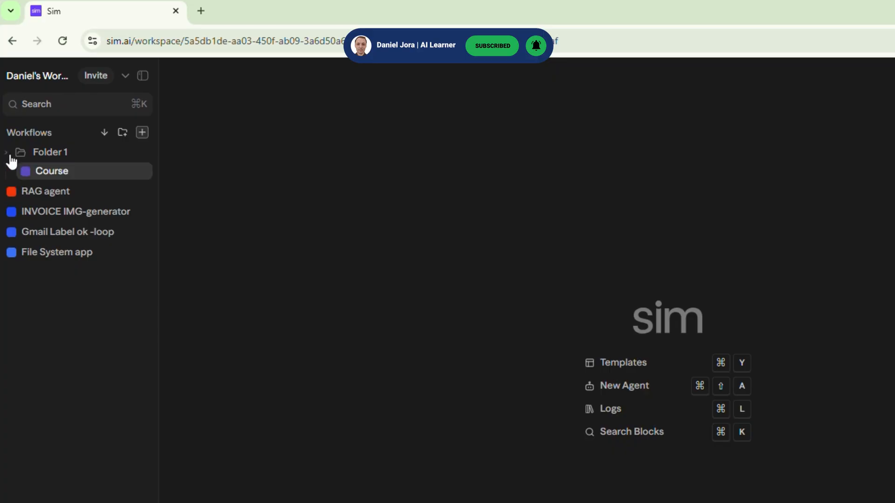
Import the workflow file Gmail-Label-ok--loop.json into the workspace
left_click(104, 135)
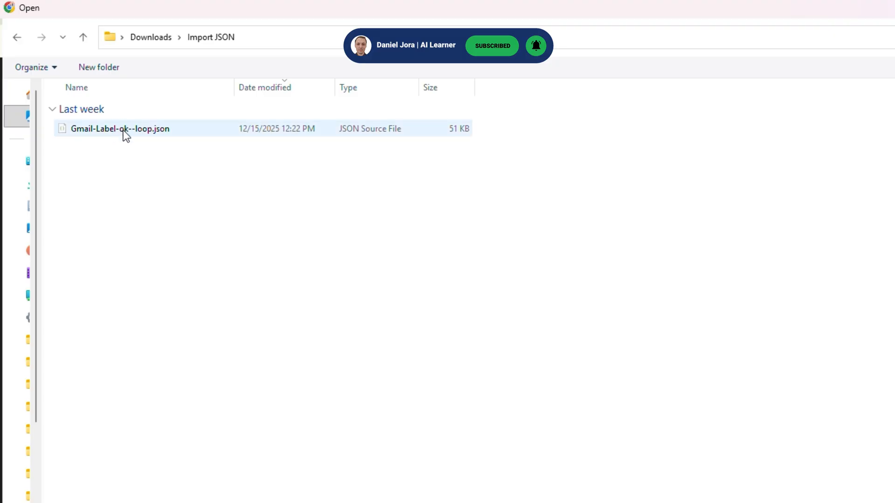
double_click(124, 130)
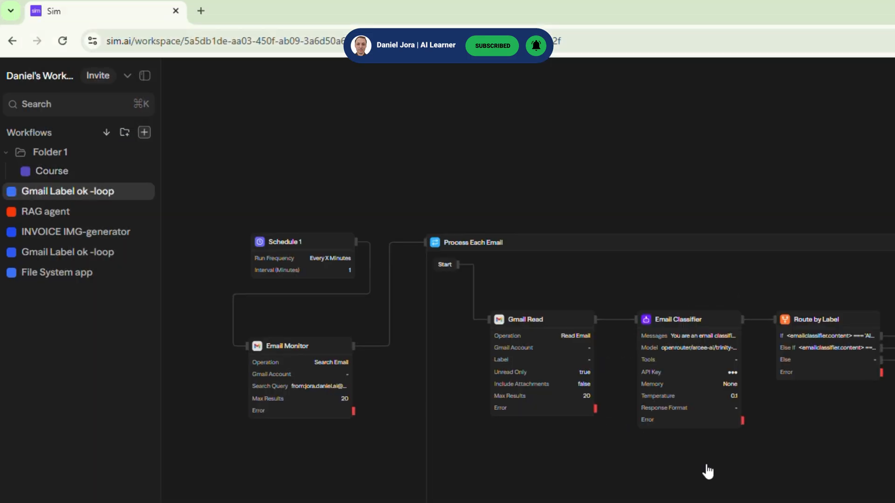
left_click_drag(665, 434, 647, 365)
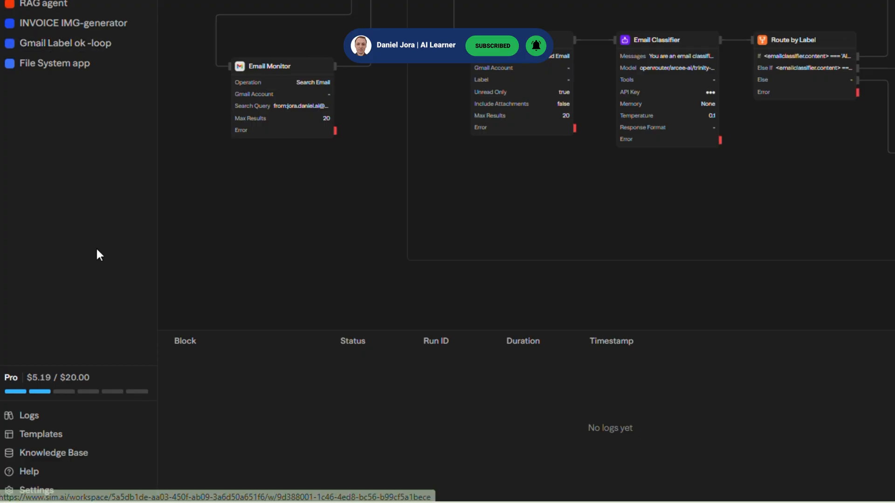
Review the workspace's subscription plan and billing settings, and close them
left_click(69, 391)
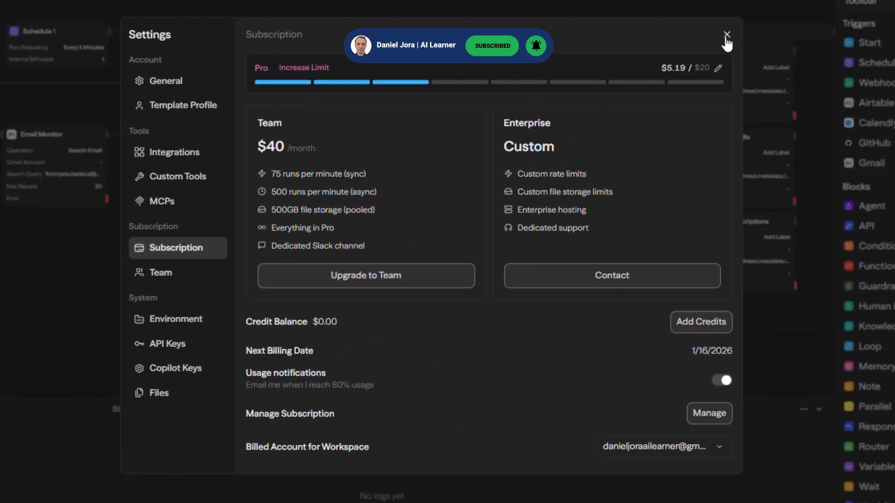
left_click(726, 35)
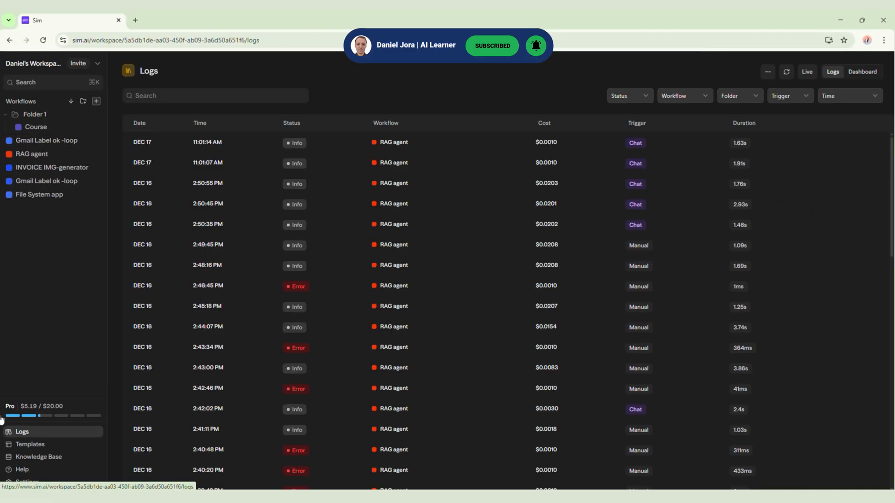
Look through the run logs and open the details of the most recent RAG agent run
left_click_drag(134, 142, 421, 393)
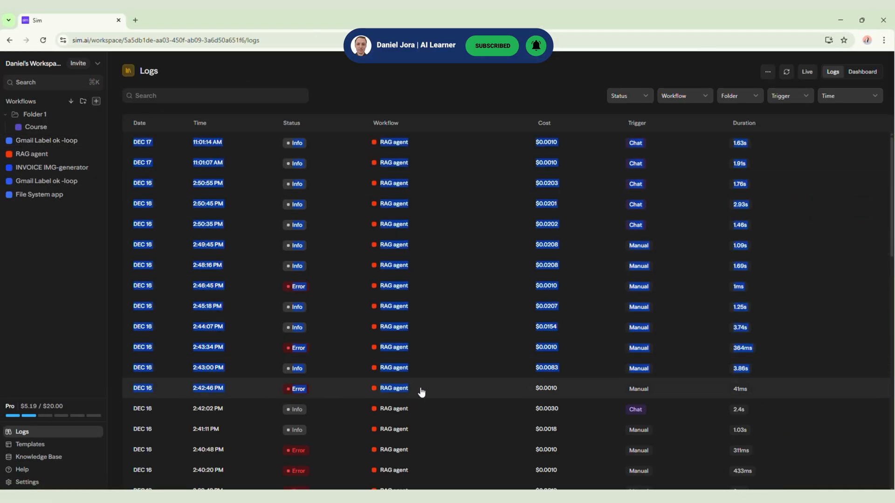
left_click(240, 56)
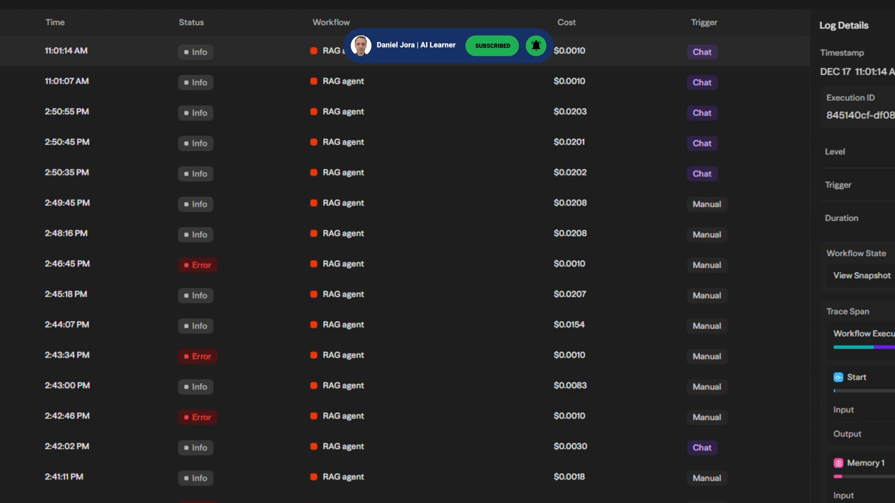
scroll(780, 355, "down", 2)
scroll(780, 356, "up", 5)
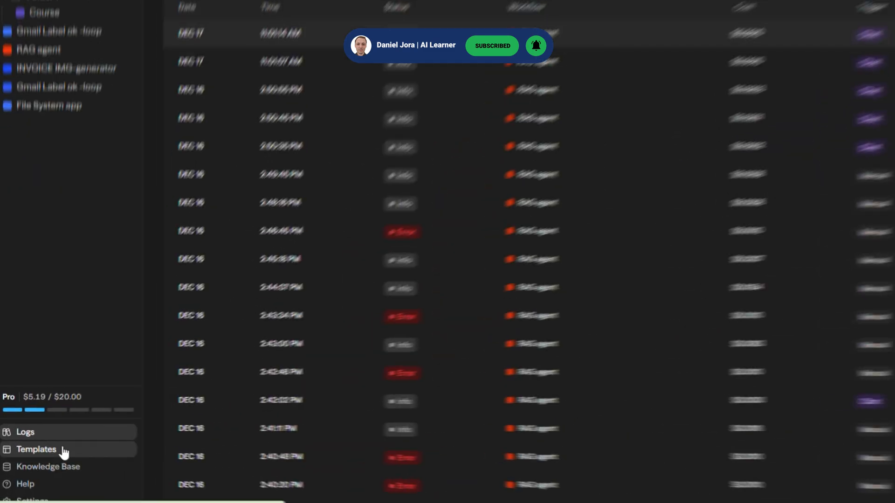
Browse the gallery of ready-made workflow templates
left_click(64, 452)
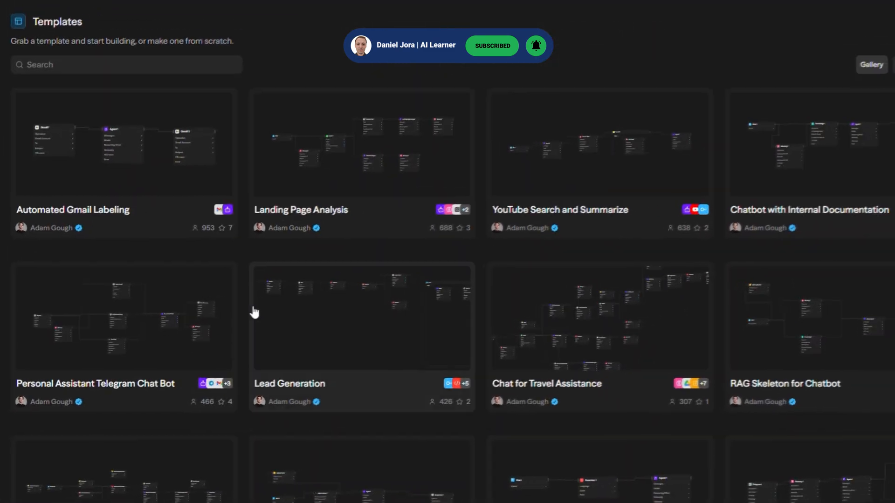
scroll(250, 311, "down", 15)
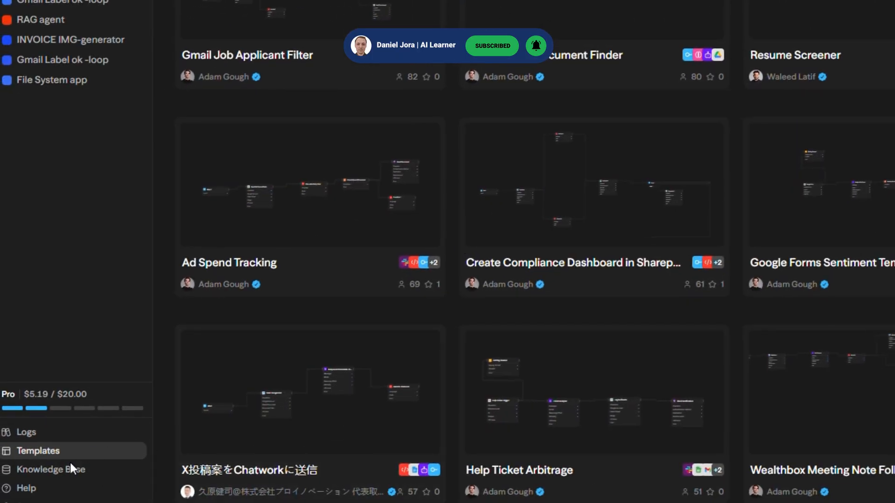
Open the Knowledge Base page and look over the existing knowledge bases
left_click(70, 468)
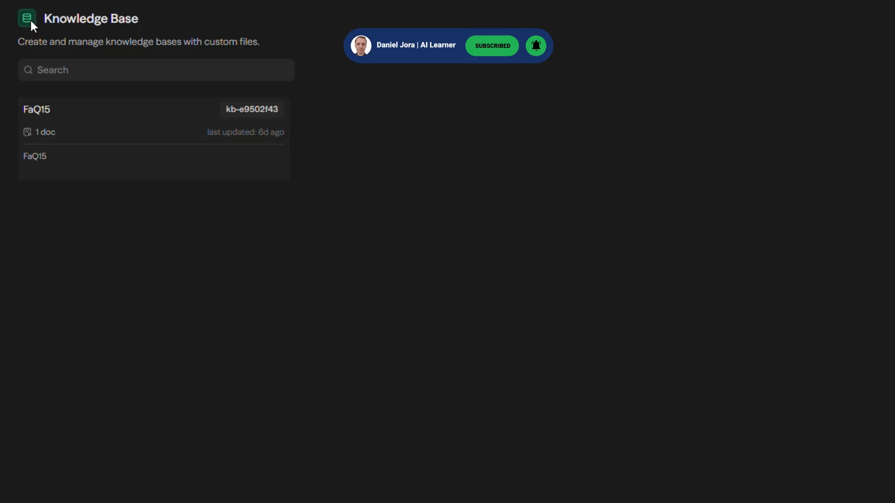
left_click_drag(30, 18, 394, 190)
left_click(395, 190)
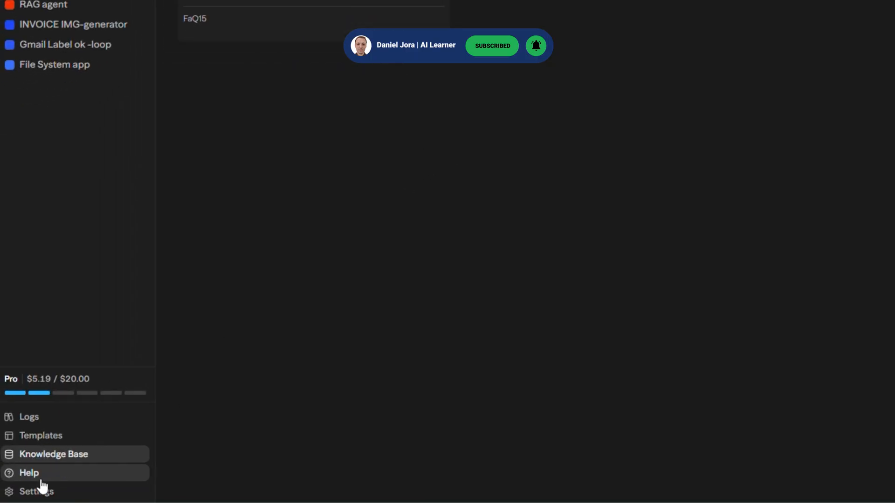
Open the Help & Support form and check its request types
left_click(40, 478)
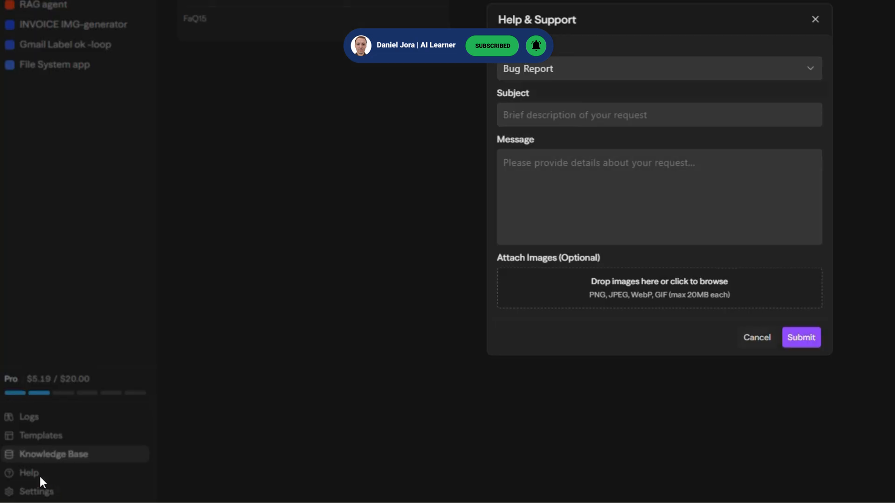
left_click(575, 71)
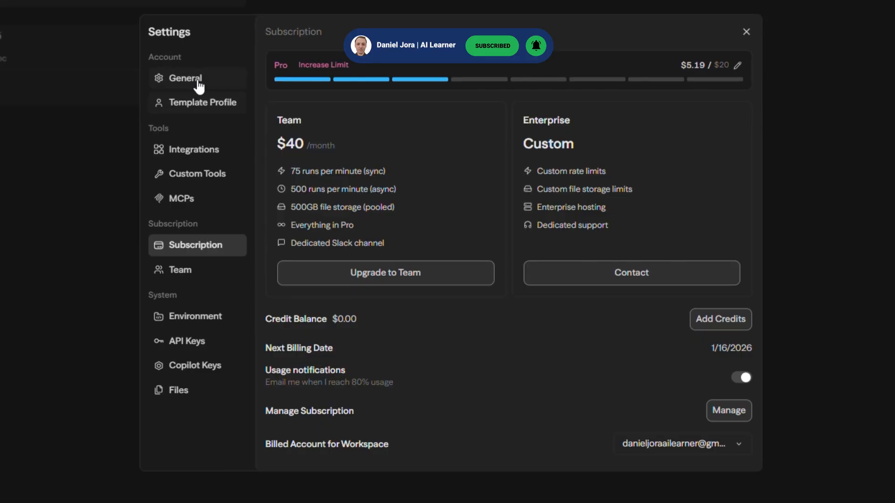
Disconnect the Gmail account in the workspace's integration settings
left_click(402, 16)
left_click(409, 87)
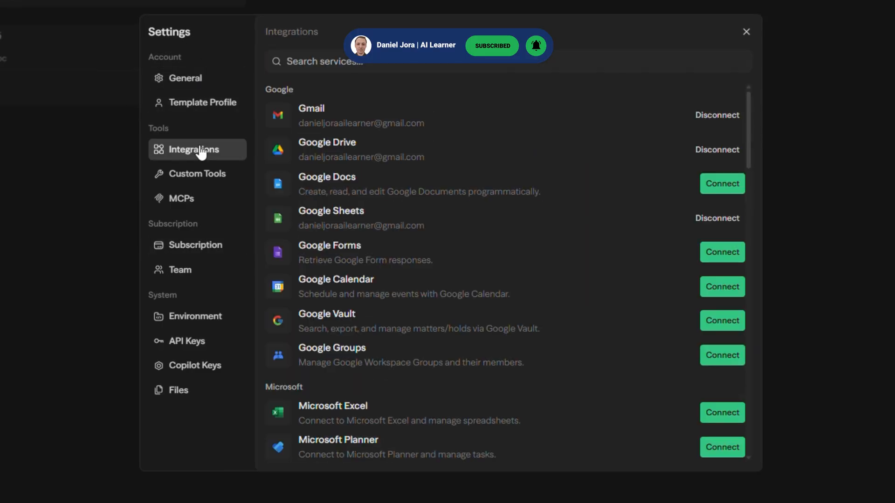
left_click(716, 116)
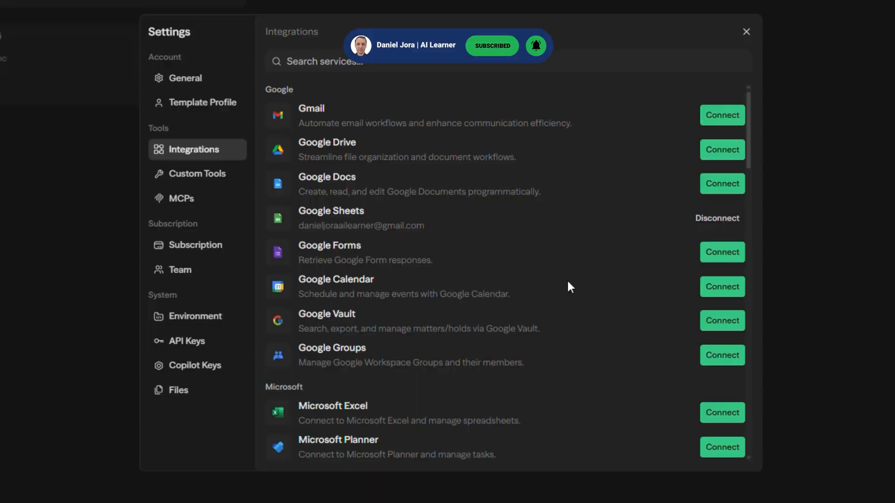
Reconnect Gmail through Google sign-in, reviewing the access Sim has to the account before continuing
left_click(730, 116)
left_click(519, 232)
left_click(513, 286)
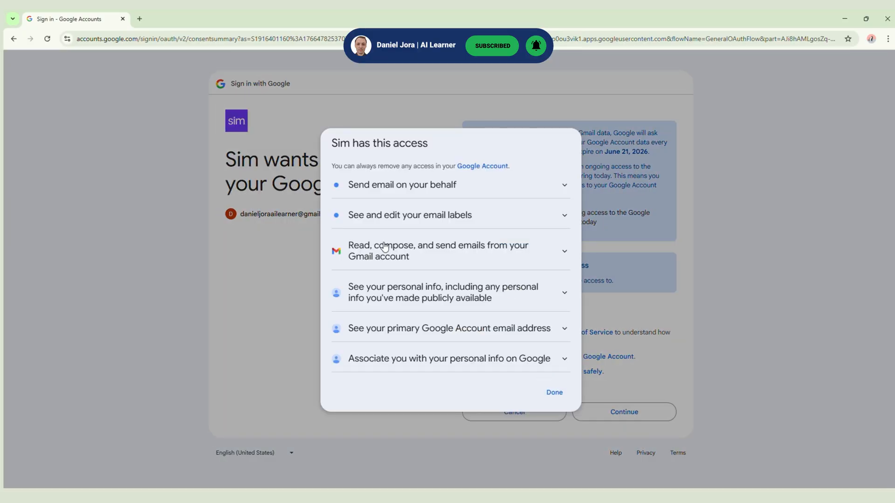
left_click_drag(349, 245, 419, 260)
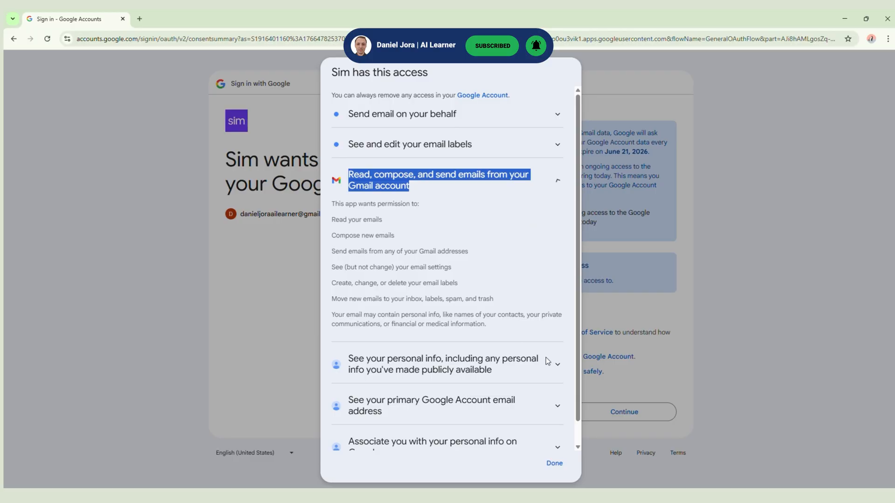
left_click(556, 464)
left_click(627, 414)
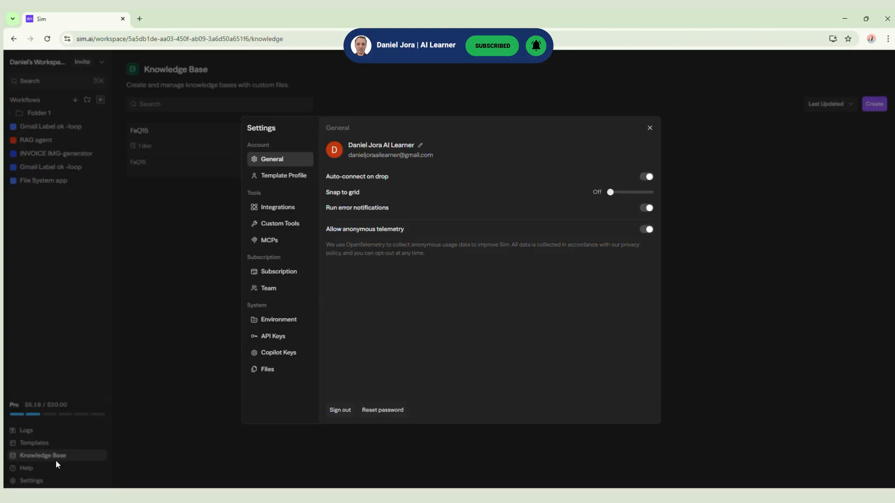
Look through the full list of services available in the integration settings
left_click(268, 207)
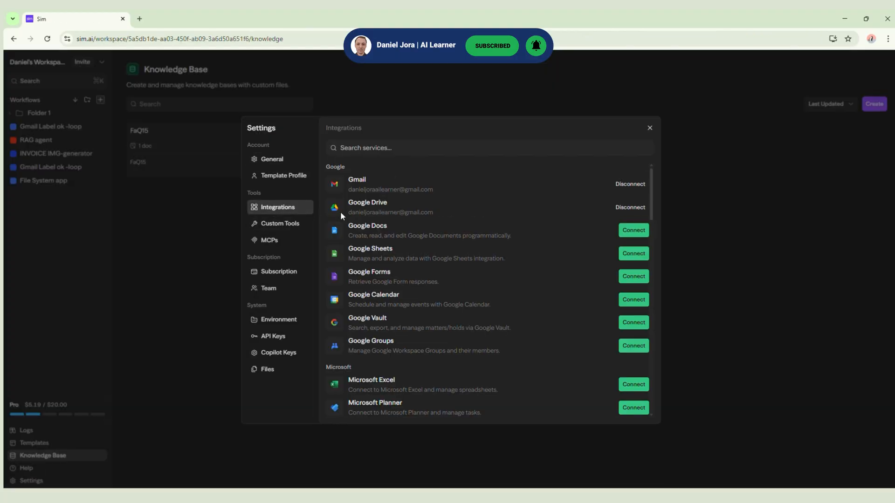
scroll(335, 259, "down", 3)
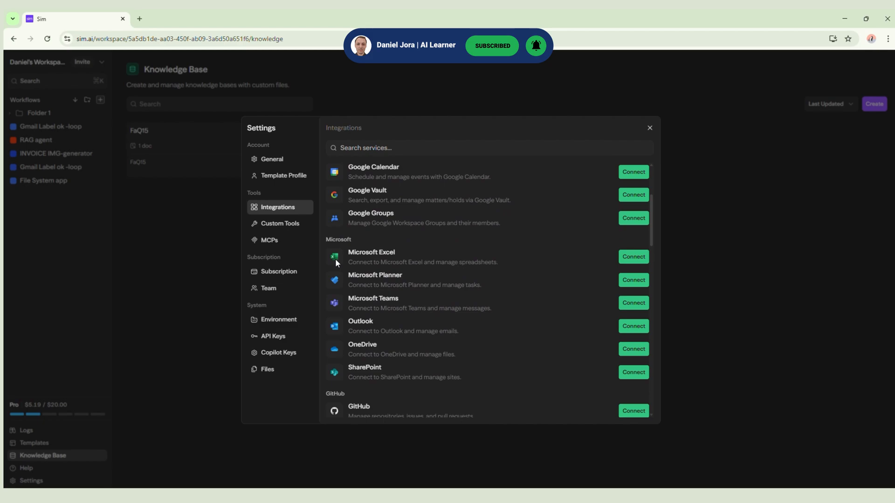
scroll(335, 259, "down", 15)
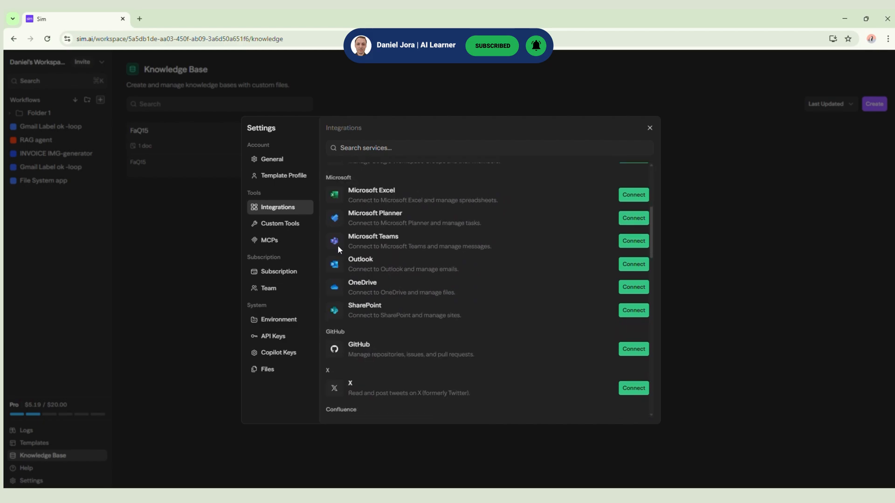
scroll(355, 261, "down", 1)
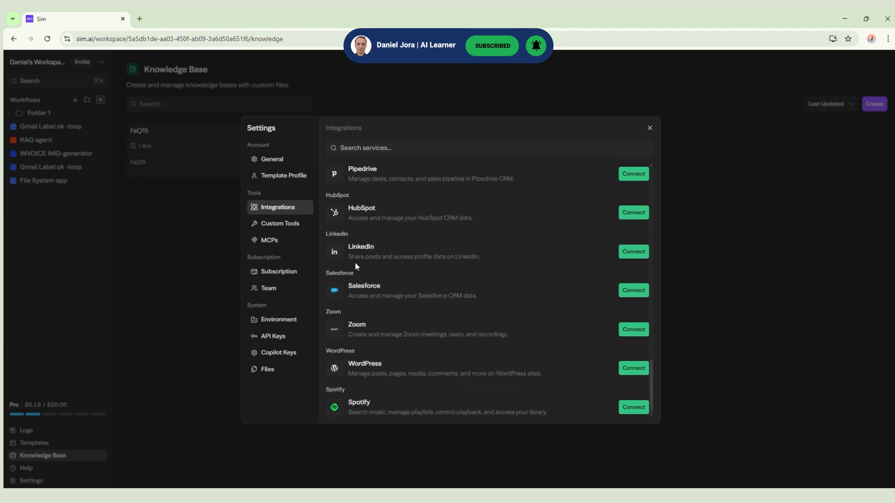
Open the form for adding an MCP server and go through its name, URL and header fields
left_click(286, 240)
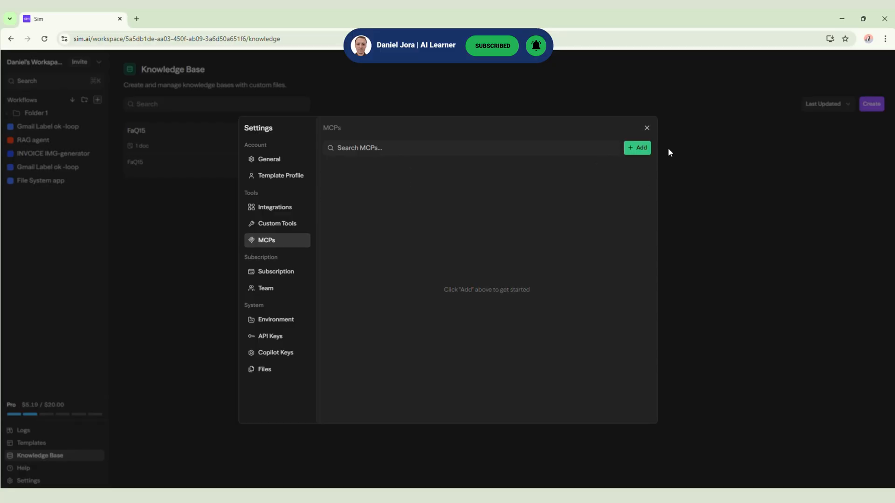
left_click(642, 149)
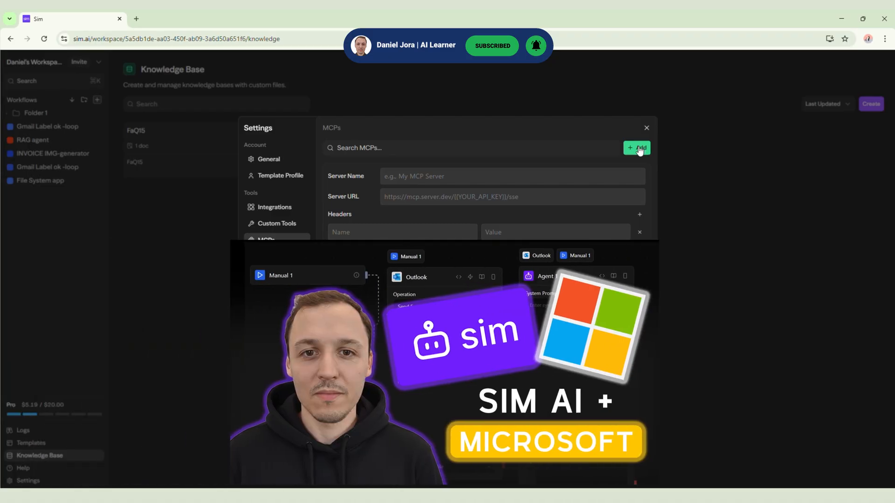
left_click(394, 181)
left_click(404, 197)
left_click(403, 225)
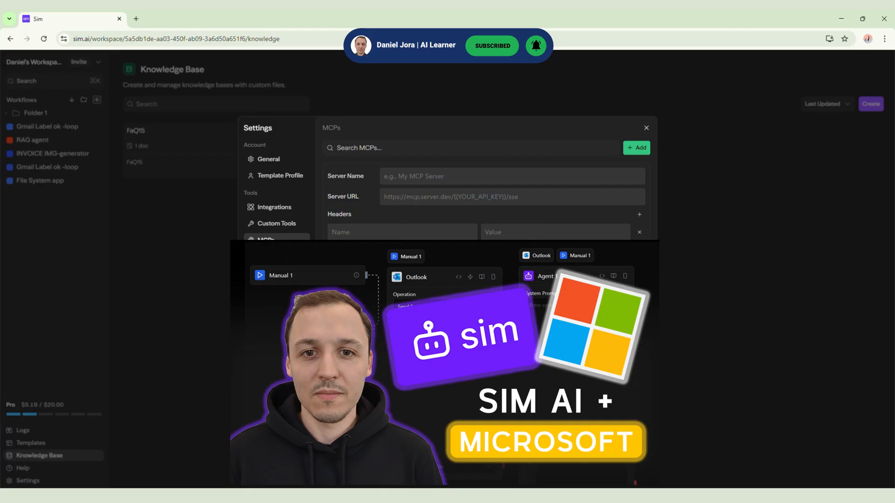
Examine the workspace and personal API key variables in the environment settings
left_click(266, 319)
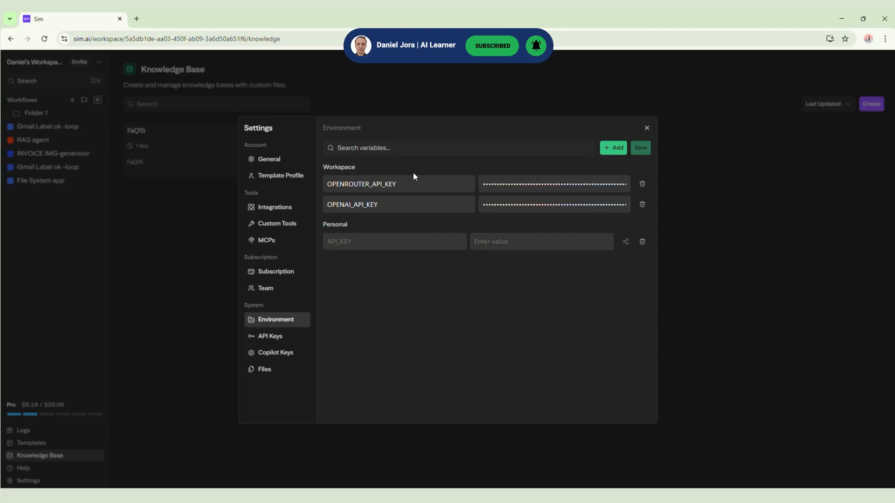
left_click_drag(324, 168, 392, 176)
left_click_drag(324, 225, 350, 227)
left_click(390, 319)
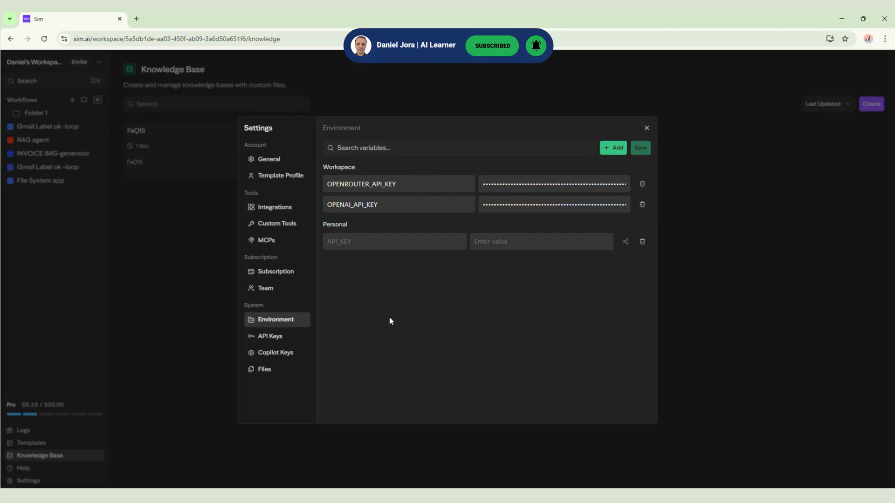
left_click_drag(320, 169, 366, 171)
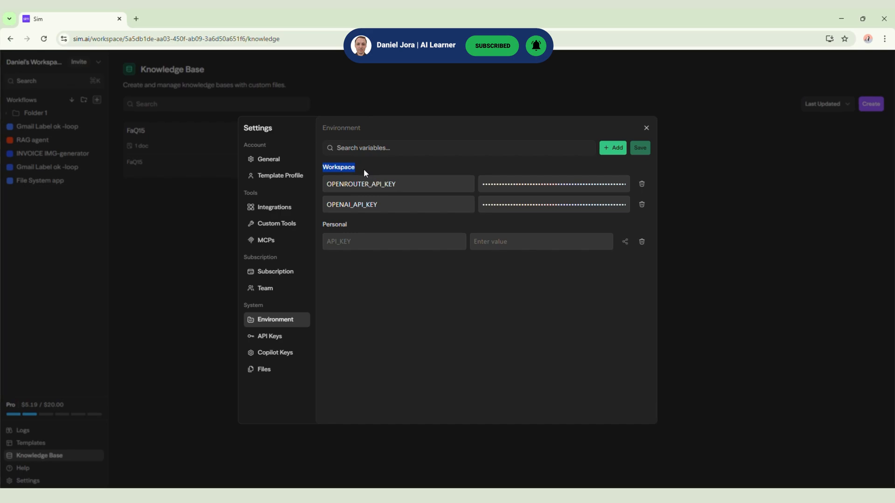
left_click(363, 169)
double_click(399, 185)
left_click(366, 164)
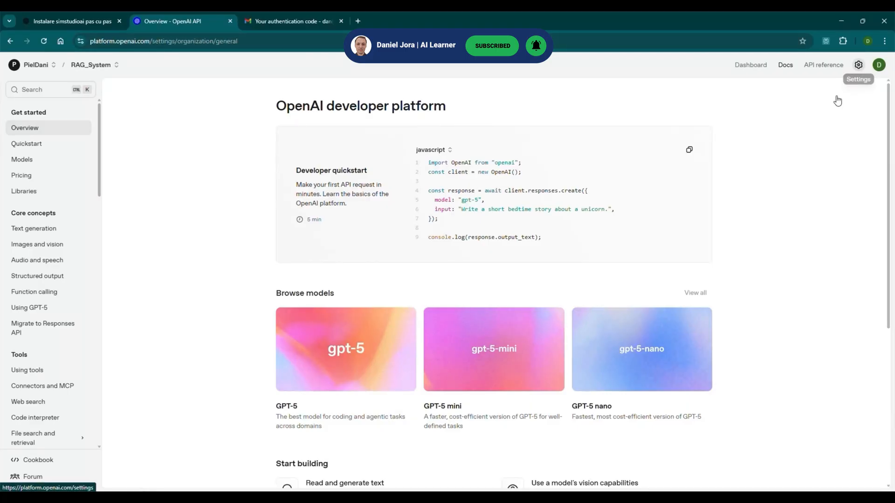
On the OpenAI platform, create a secret key named My-Sim-Key-App with all permissions and copy it
left_click(52, 158)
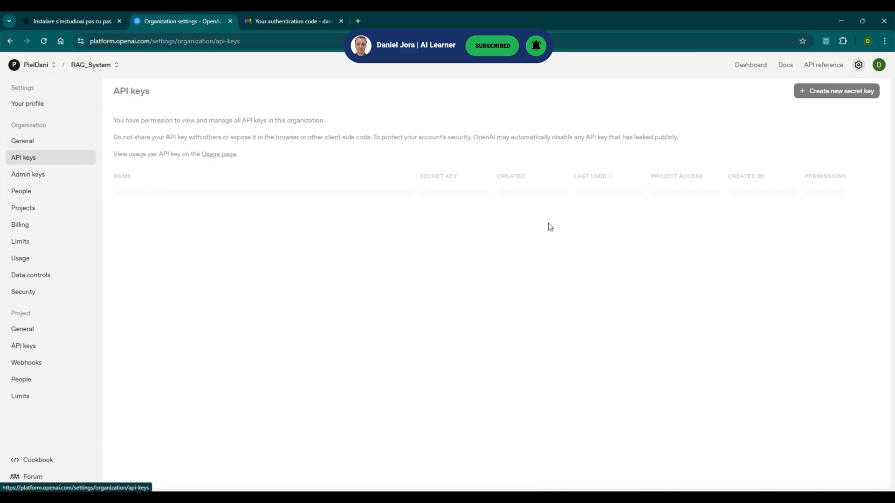
left_click(834, 91)
type("My-Sim-Key-App")
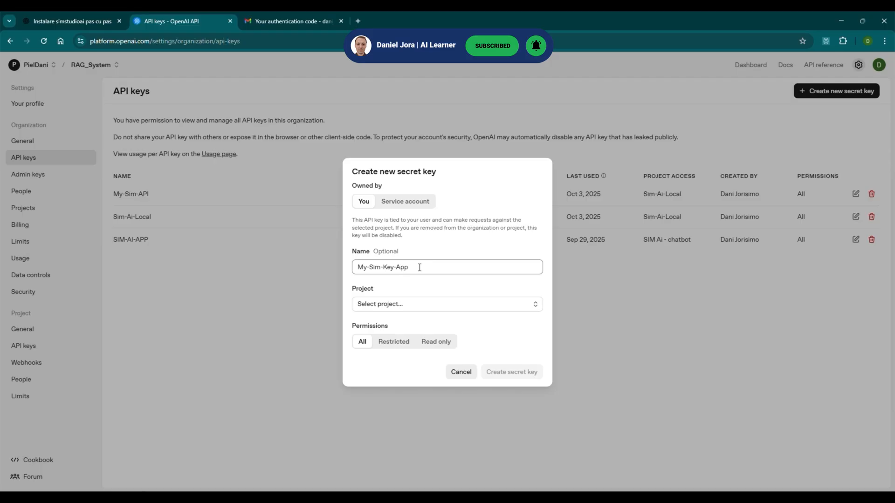
left_click(530, 375)
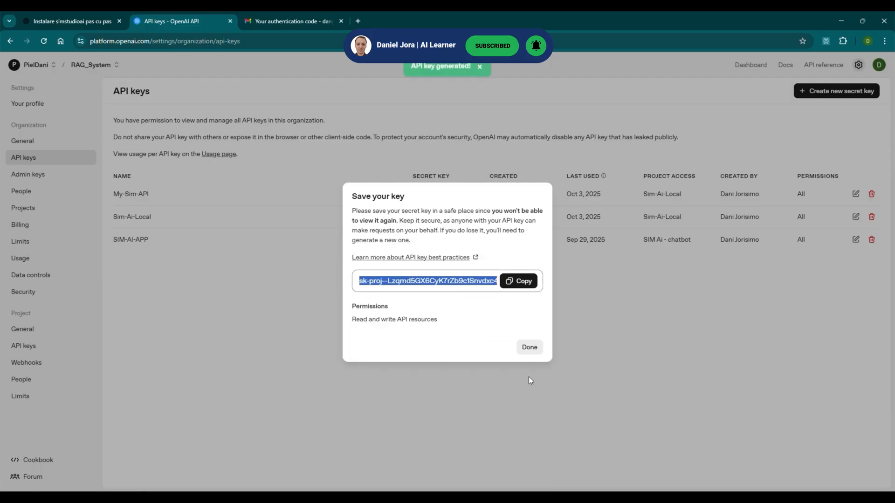
left_click(521, 281)
left_click(529, 347)
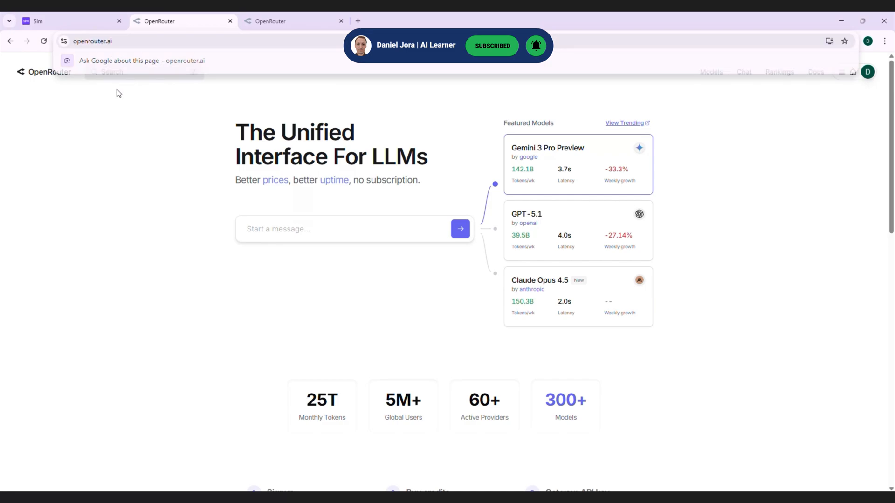
On OpenRouter, create an API key named SIM-AI-API with no expiration
left_click(356, 170)
left_click(868, 71)
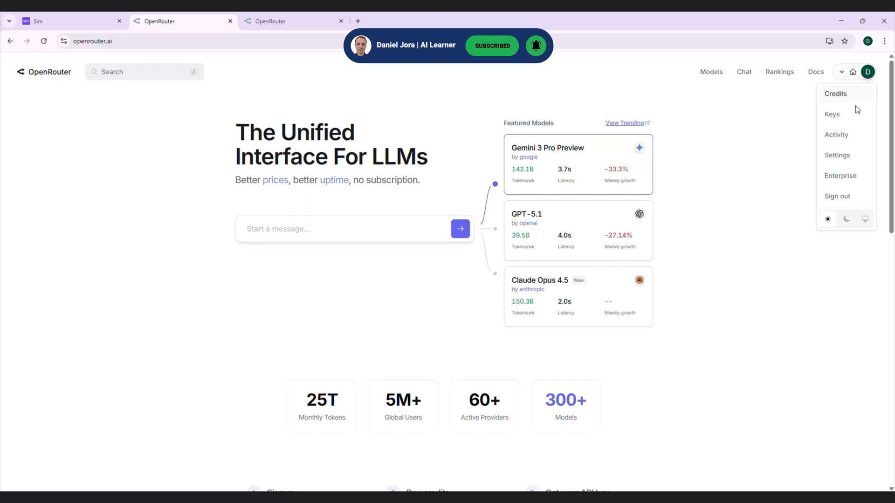
left_click(838, 122)
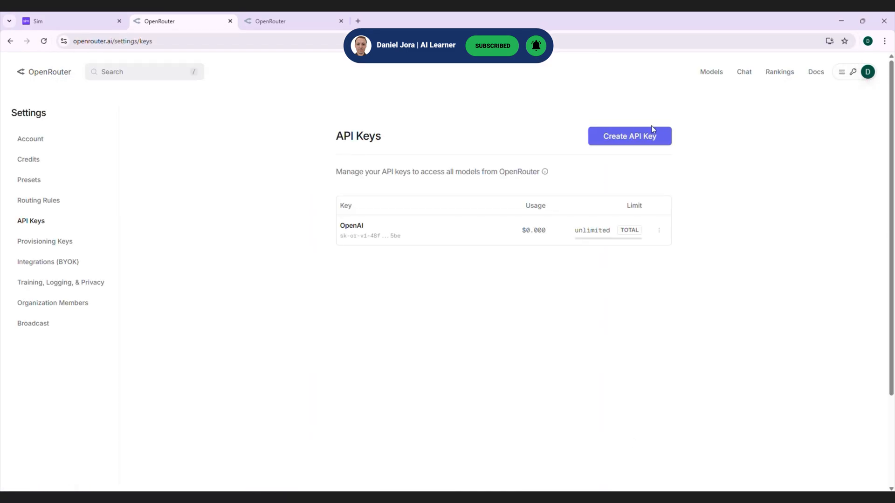
left_click(623, 142)
left_click(372, 214)
type("SIM-AI-API")
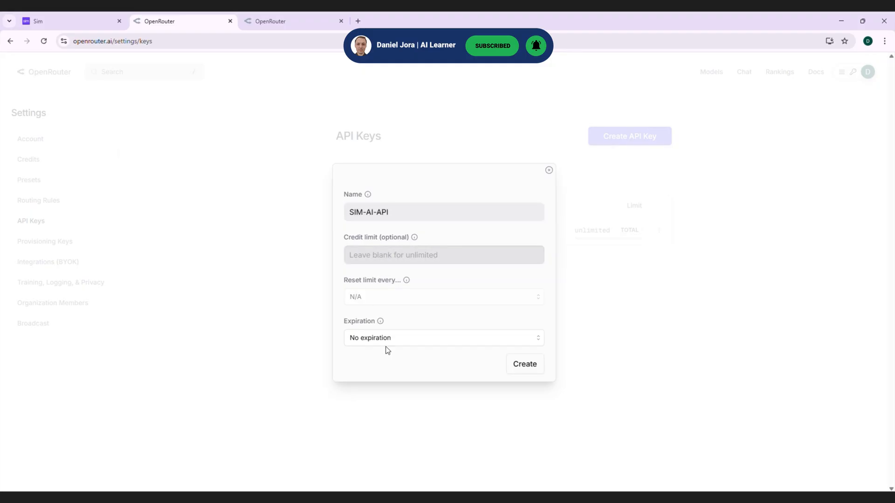
left_click(395, 342)
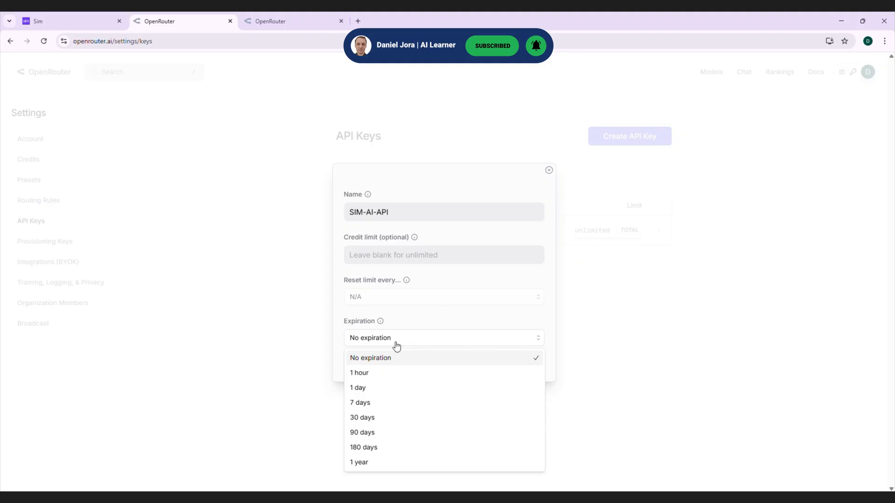
left_click(395, 342)
left_click(525, 365)
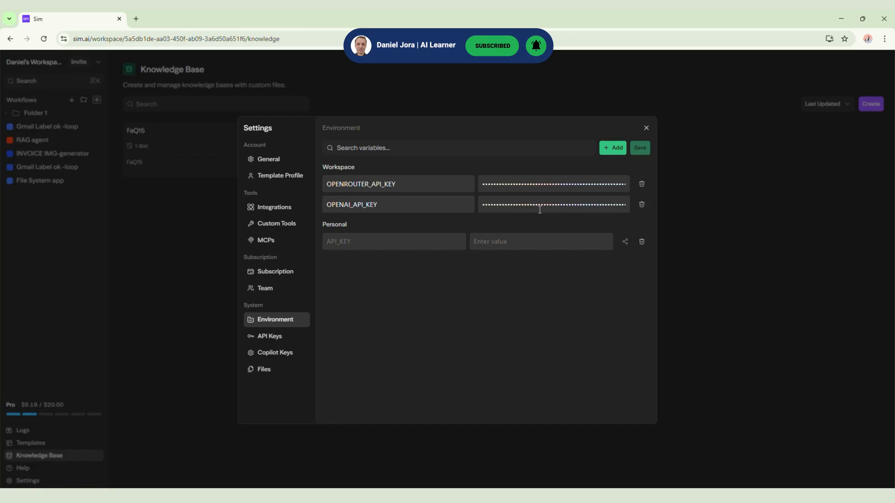
Fill in Sim's new API key form with the name Test sim and the Workspace type, and close it without creating the key
left_click(282, 338)
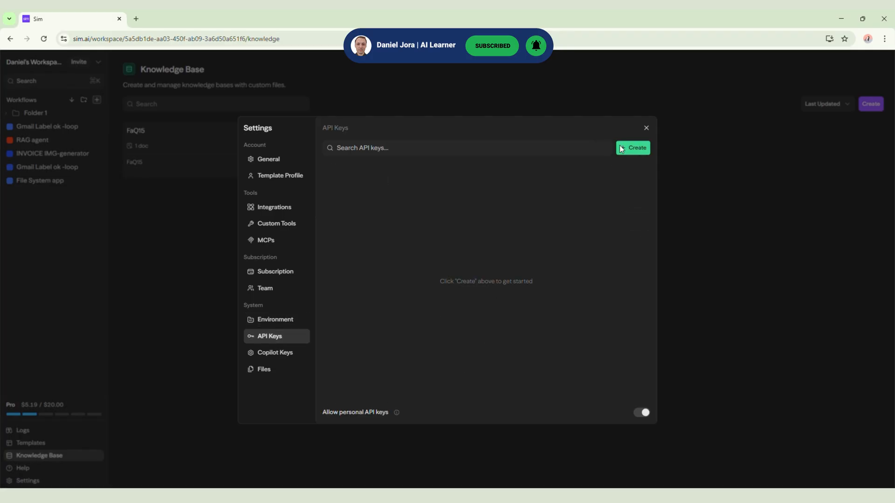
left_click(633, 148)
left_click(415, 308)
type("Test ")
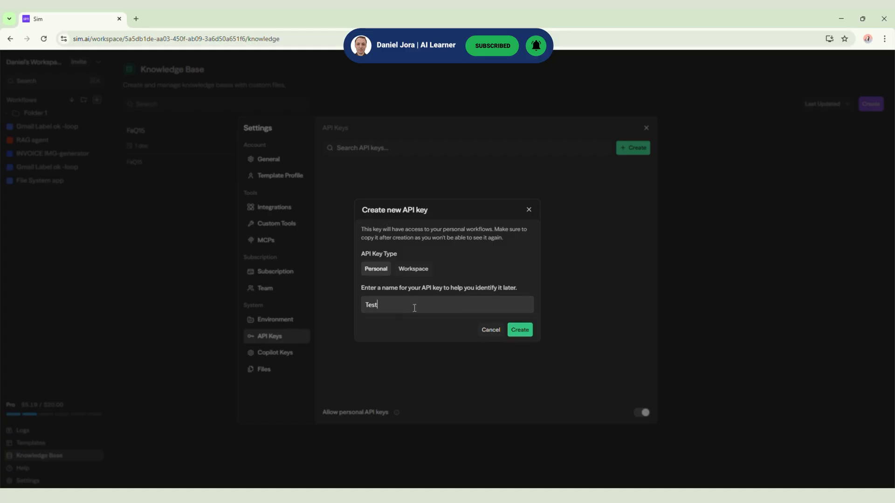
type("sim")
left_click(422, 269)
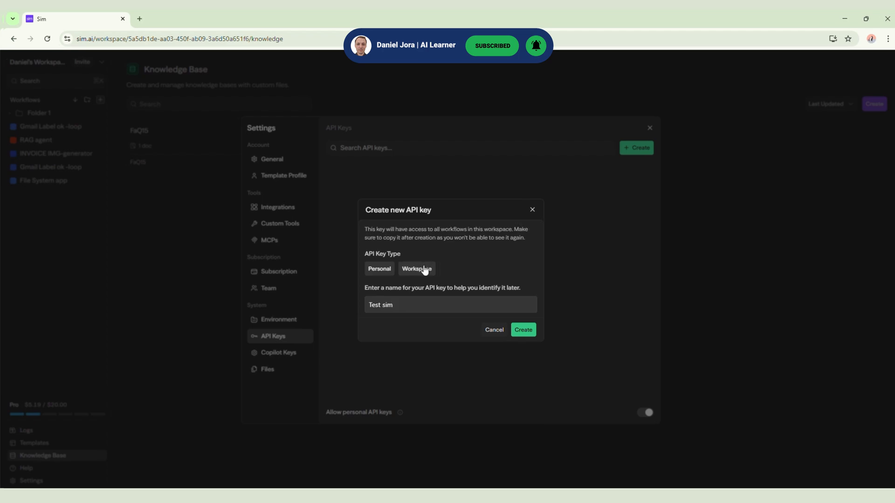
left_click_drag(365, 227, 442, 230)
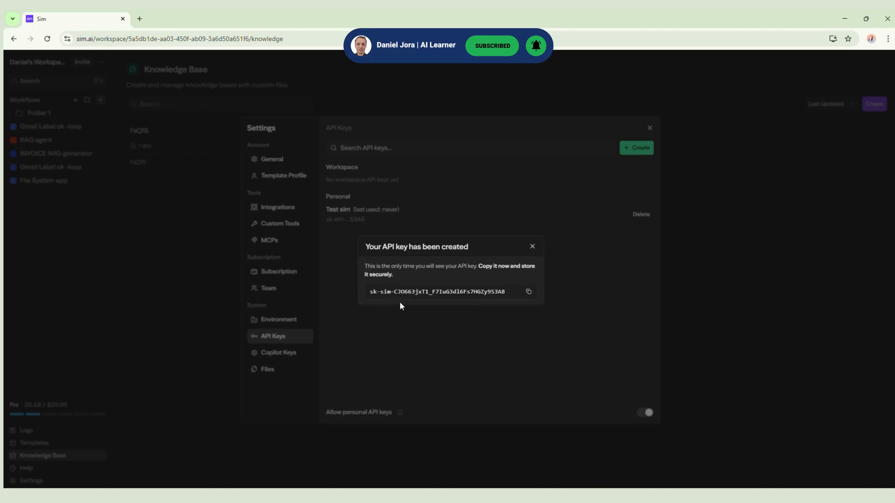
left_click_drag(378, 292, 525, 294)
left_click(533, 247)
Open the form for creating a Copilot key, read its description and close it
left_click(288, 355)
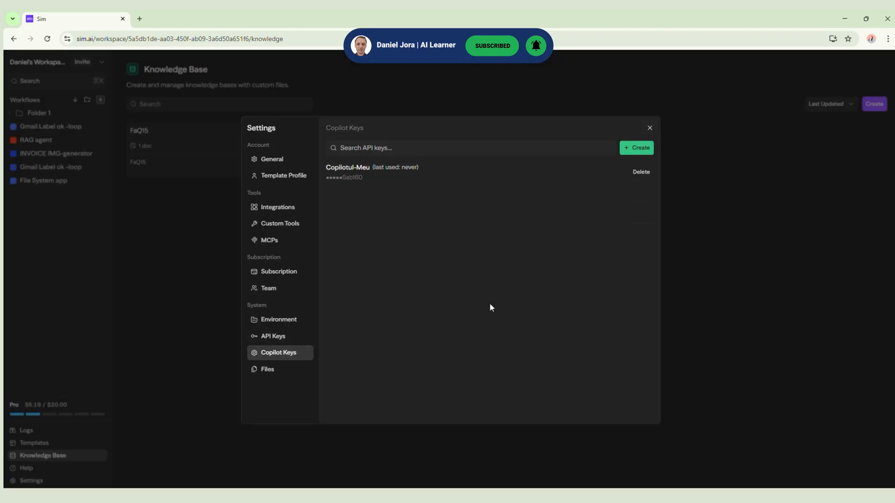
left_click(635, 148)
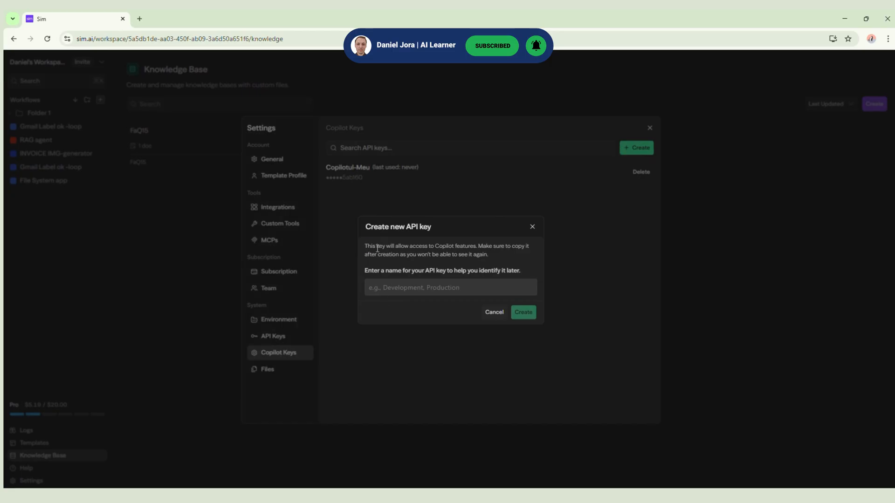
left_click_drag(365, 247, 535, 257)
left_click(533, 227)
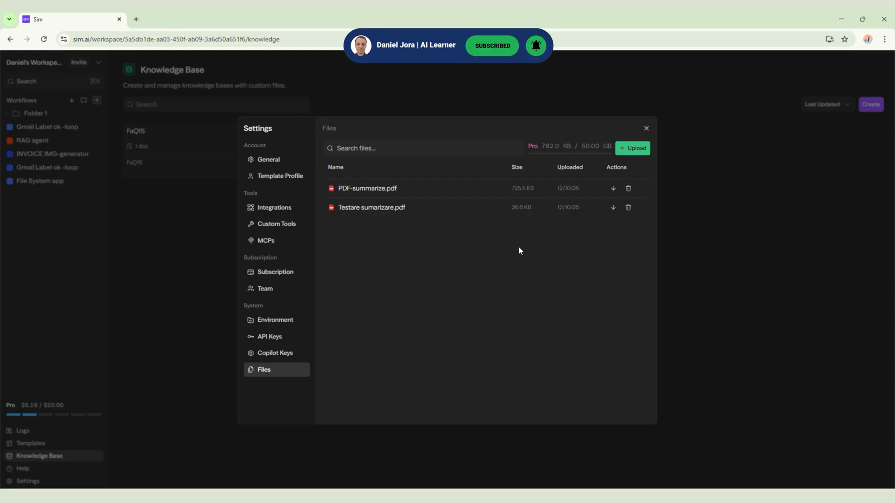
Review the storage usage and upload option in the file settings, and close the settings
left_click_drag(582, 145, 621, 146)
left_click(622, 139)
left_click(648, 127)
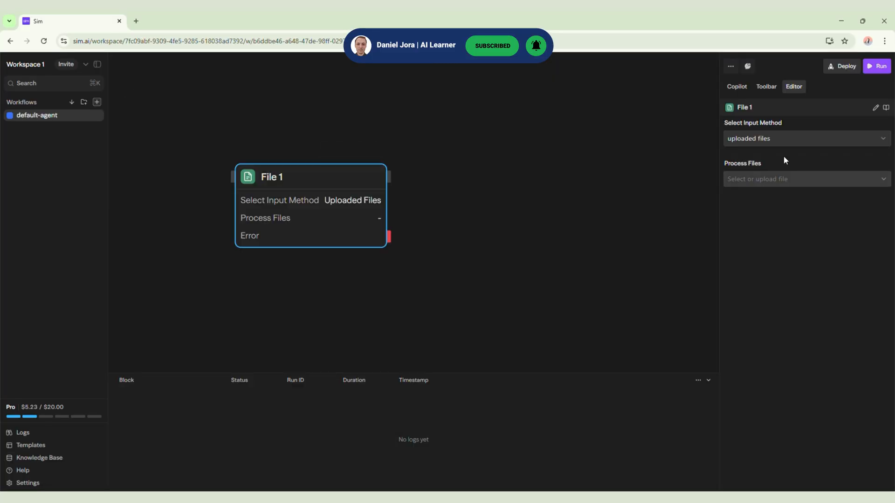
Check the input methods and the available uploaded files for the File 1 block
left_click(770, 140)
left_click(758, 175)
left_click(758, 179)
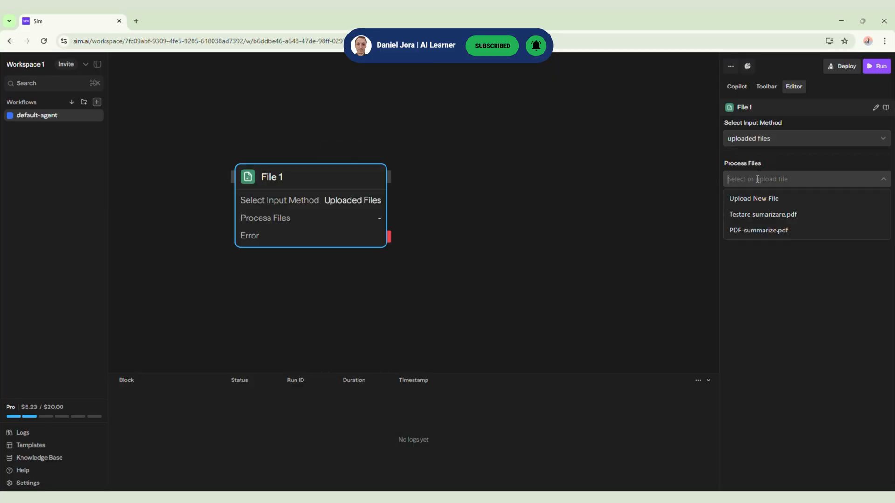
left_click(681, 282)
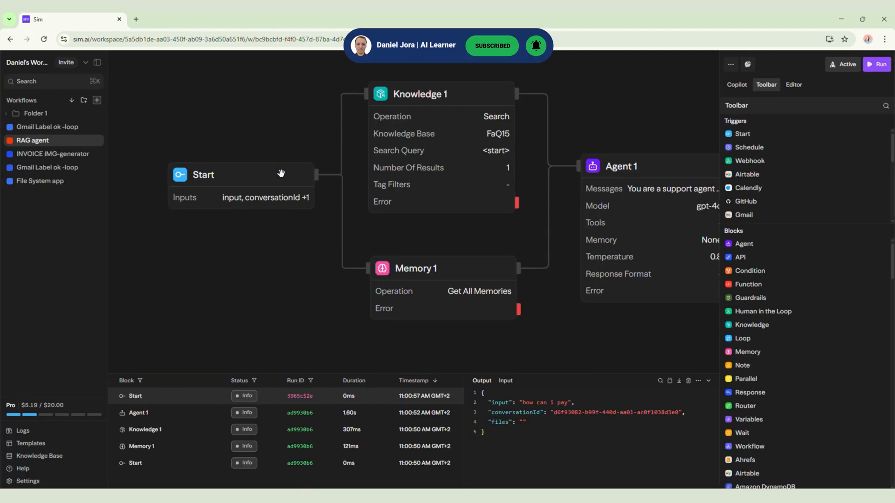
Inspect the settings of the Knowledge 1, Agent 1 and Start blocks in the RAG agent workflow
scroll(376, 259, "down", 5)
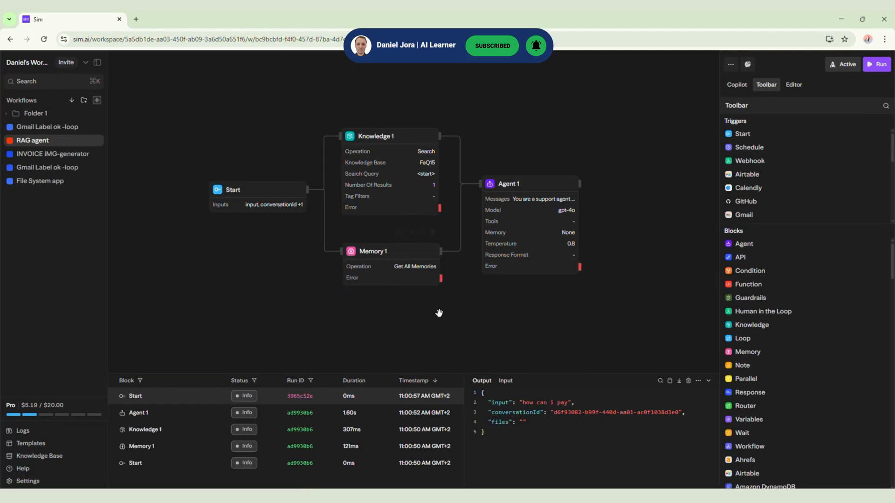
left_click(329, 182)
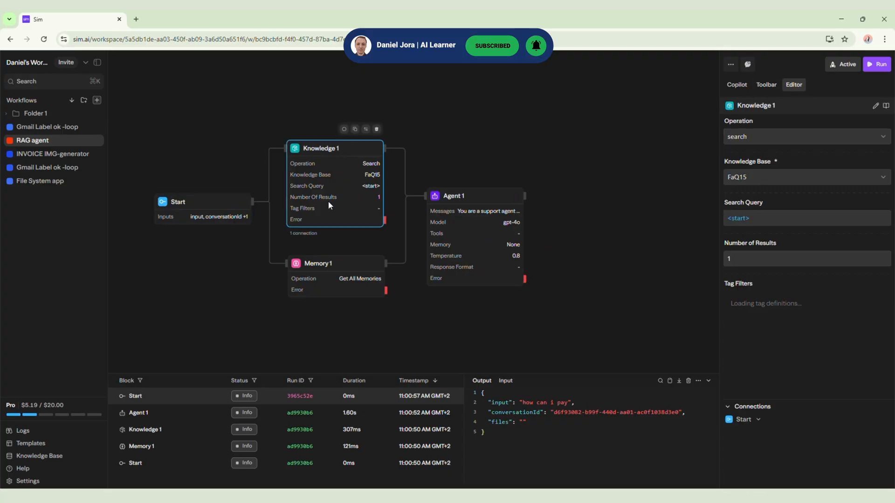
left_click(480, 237)
left_click(627, 283)
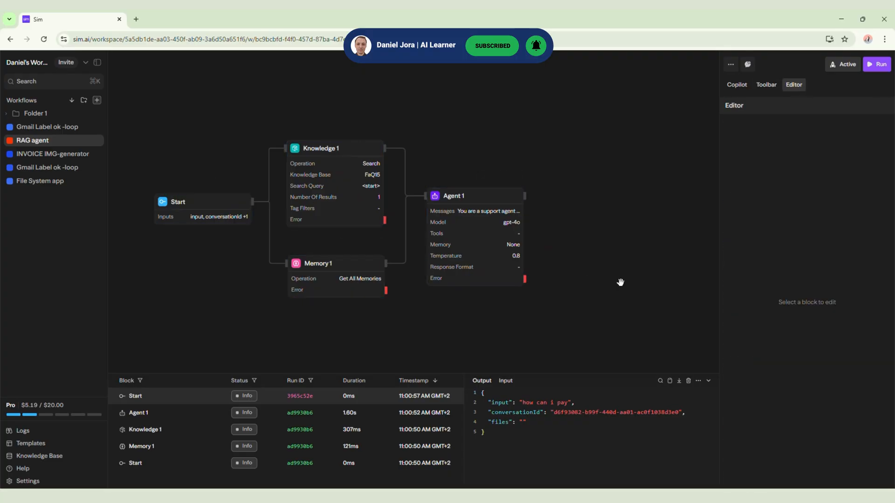
left_click(199, 205)
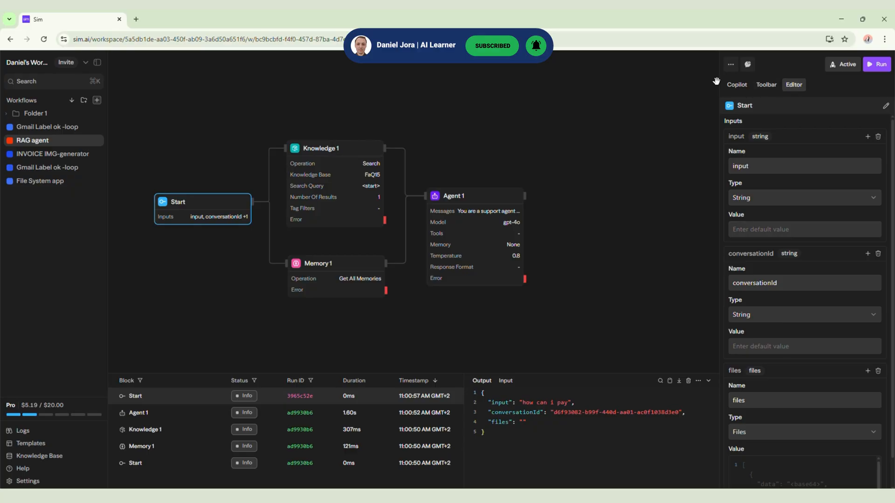
Examine the Copilot chat's "Create a fast workflow" request and the AI models offered for it
left_click(737, 85)
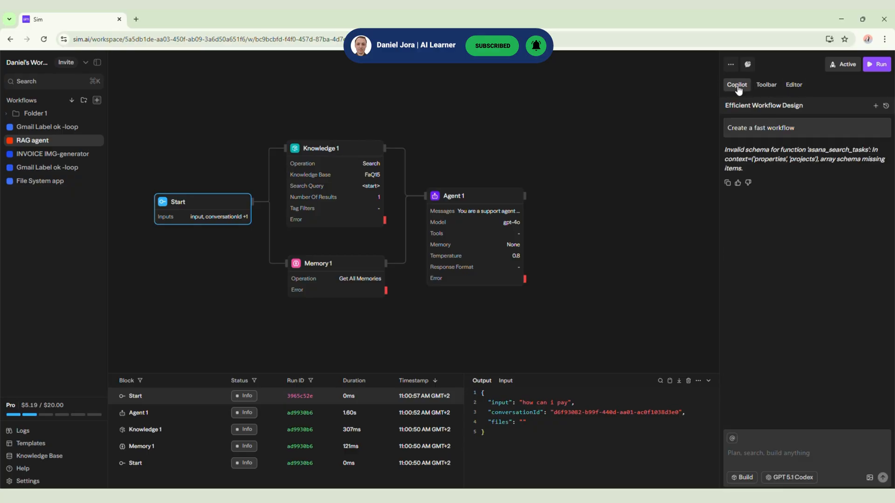
left_click(741, 133)
left_click(778, 209)
left_click(767, 125)
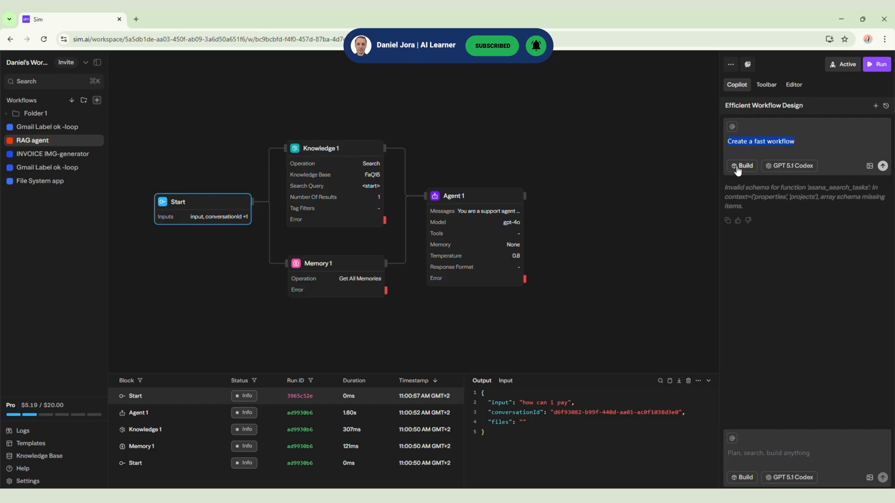
left_click(779, 169)
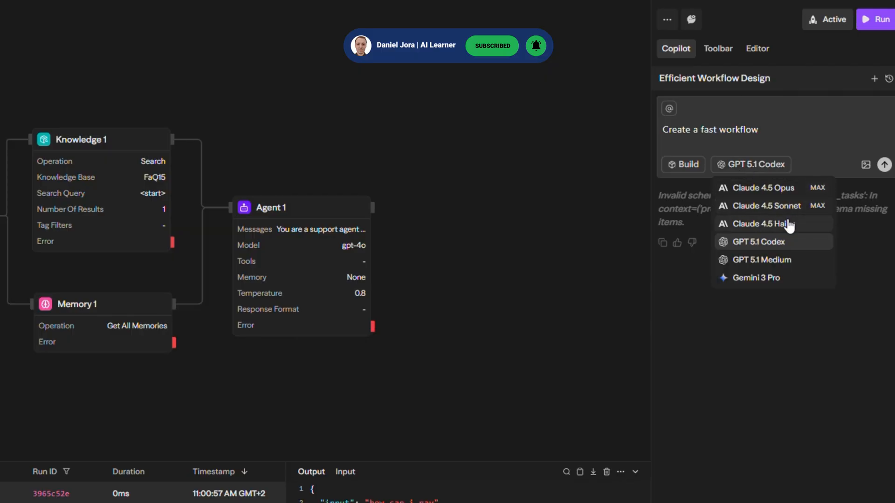
Look through the full list of triggers available for workflows, enlarging the trigger section
left_click(718, 48)
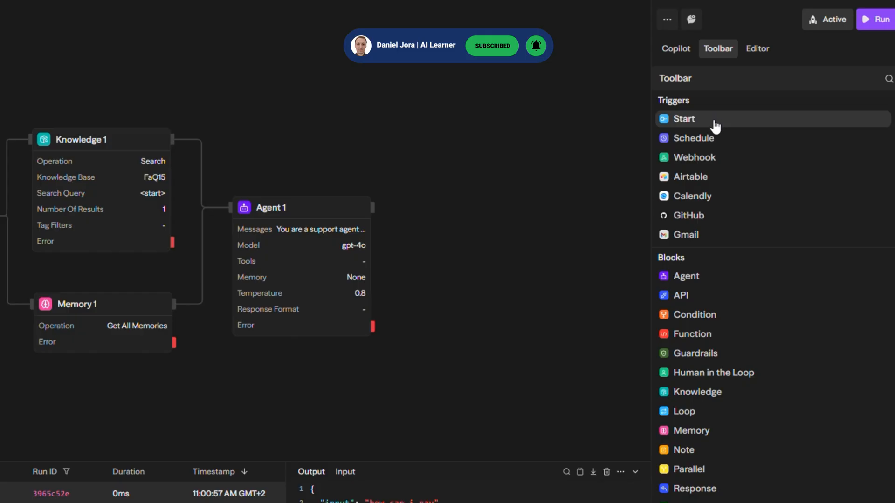
left_click_drag(725, 247, 730, 323)
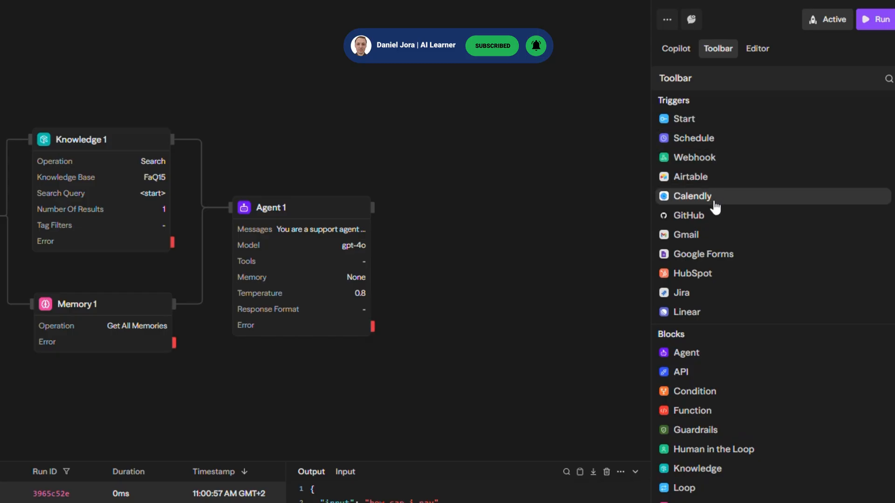
scroll(711, 282, "down", 4)
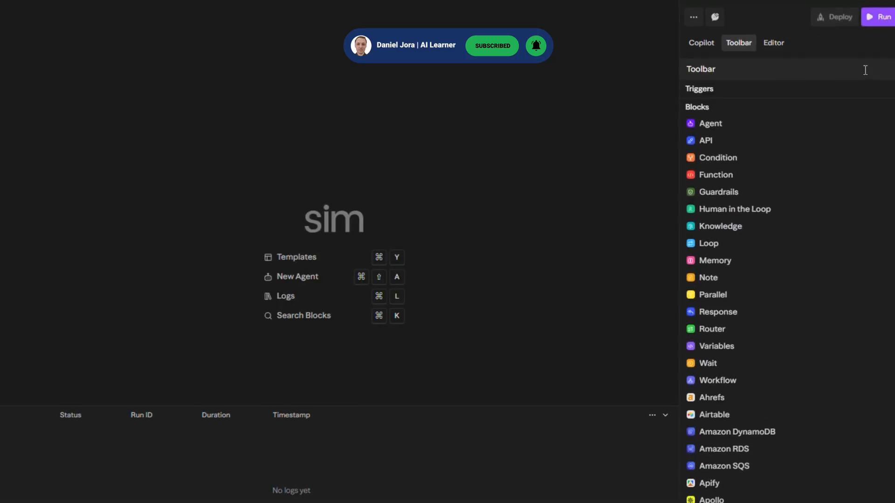
Find Gmail among the triggers and add it to the blank workflow as the starting block
type("gmail")
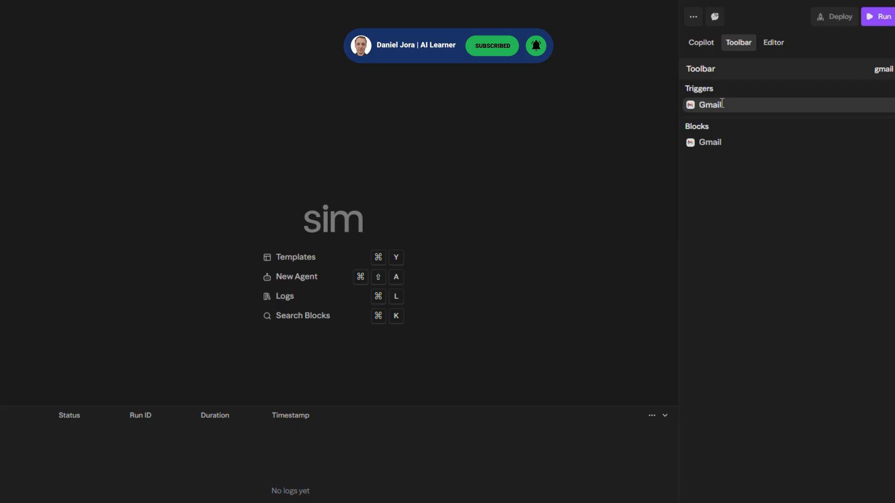
left_click(720, 105)
left_click_drag(395, 285, 151, 116)
Add a Gmail action block connected to the Gmail trigger and compare the settings of both blocks
left_click(738, 42)
left_click(869, 69)
type("file")
key("BackSpace")
key("BackSpace")
key("BackSpace")
key("BackSpace")
type("gmail")
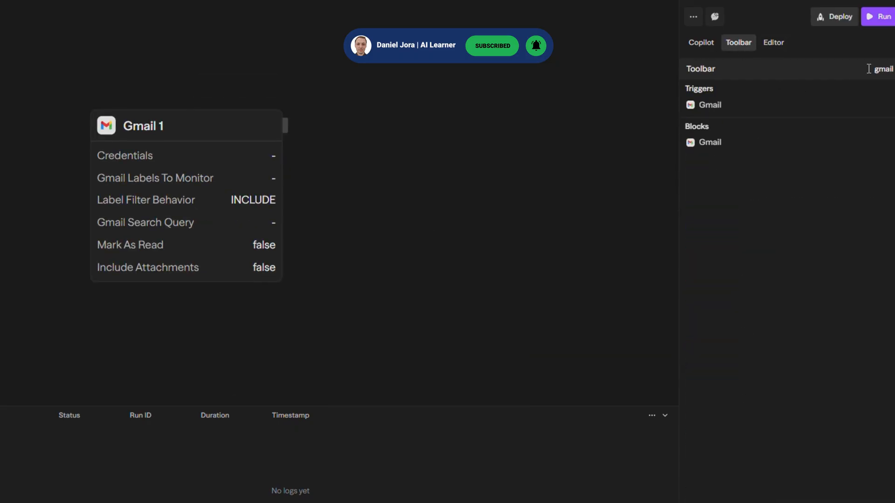
left_click(834, 140)
left_click_drag(466, 199, 362, 198)
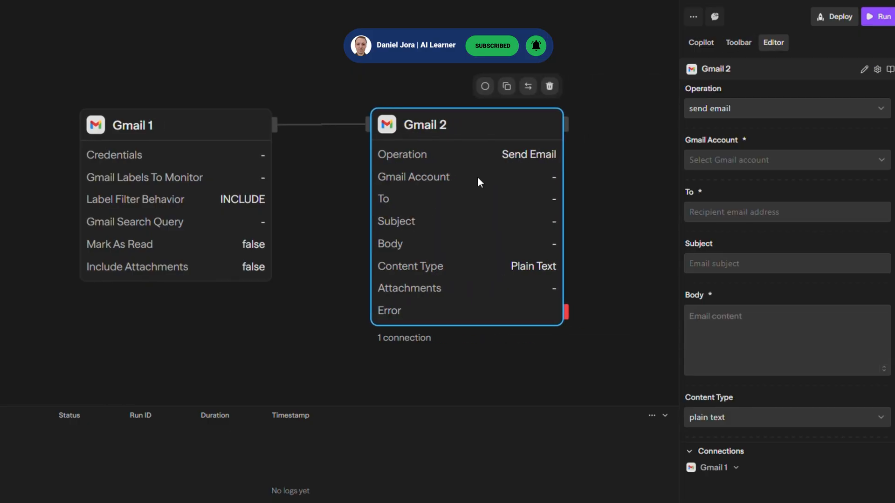
left_click(160, 149)
left_click(461, 174)
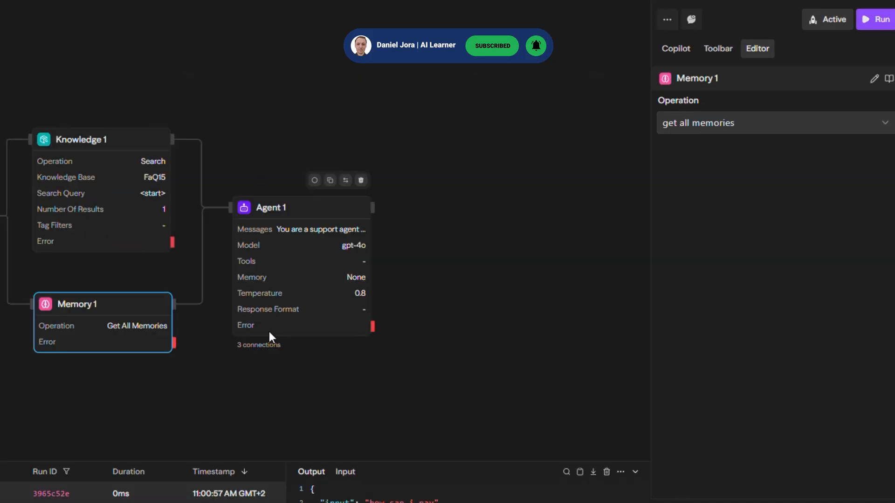
Set the role of Agent 1's message to System in the RAG agent workflow, trying Assistant in between
left_click(269, 331)
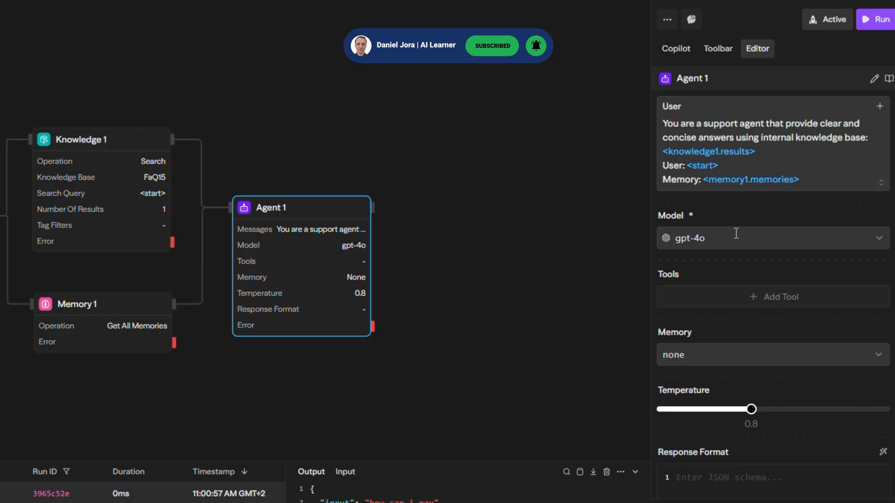
left_click(671, 113)
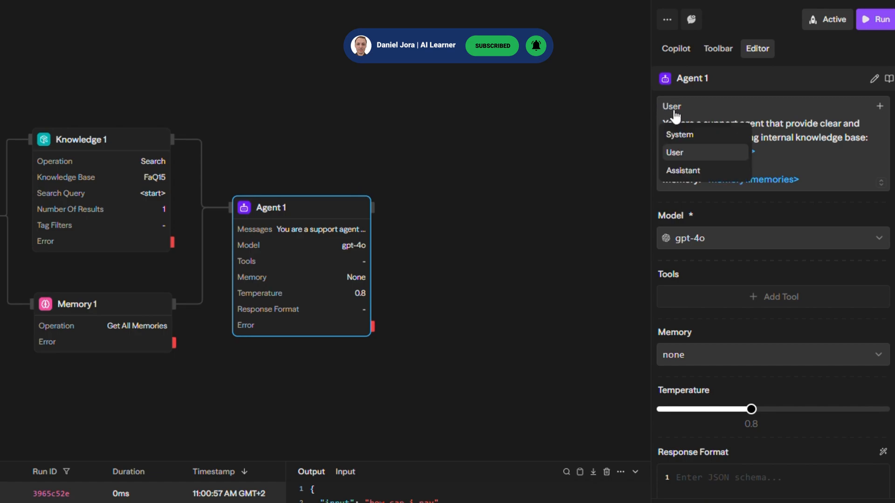
left_click(689, 136)
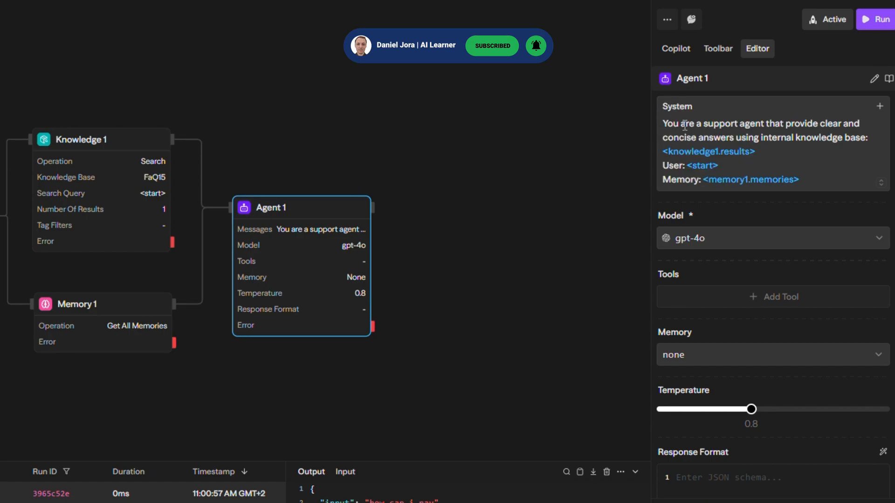
left_click(678, 107)
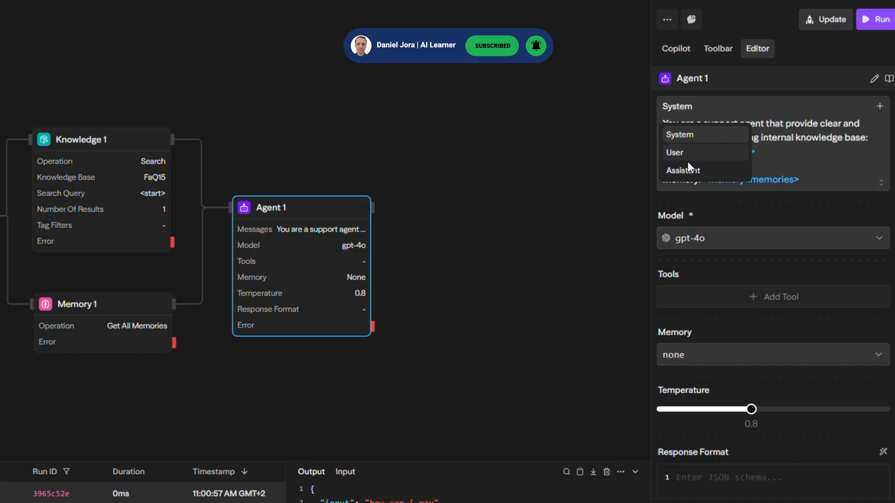
left_click(688, 169)
left_click(681, 106)
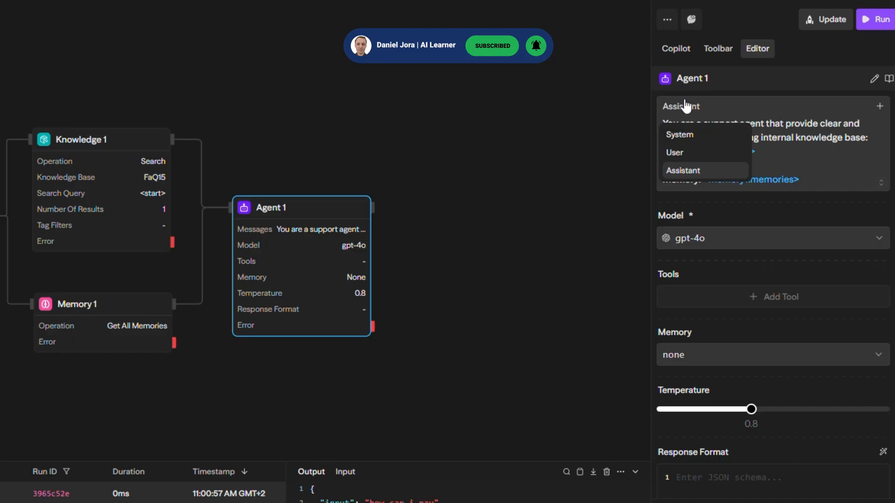
left_click(683, 135)
Filter the model list of Agent 1 by ":free" and look through the free OpenRouter models
left_click_drag(664, 123, 841, 201)
scroll(855, 156, "down", 1)
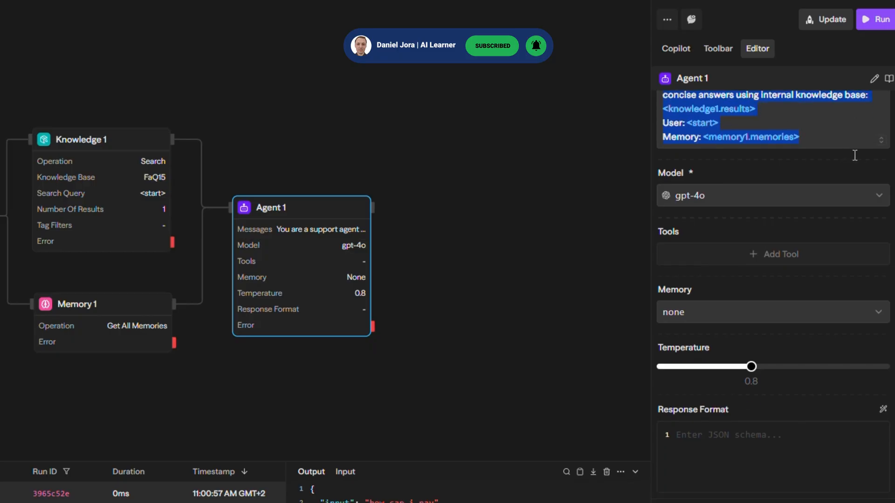
left_click(749, 193)
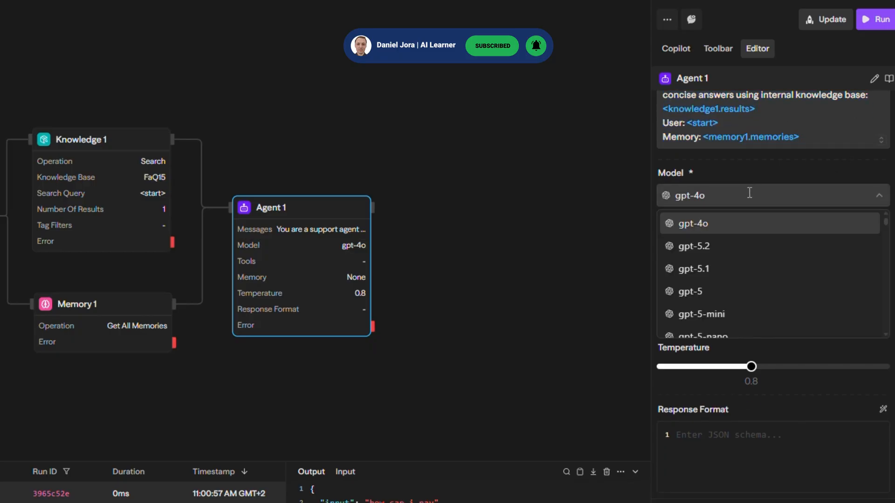
key("BackSpace")
key("BackSpace")
key("BackSpace")
key("BackSpace")
key("BackSpace")
key("BackSpace")
type(":free")
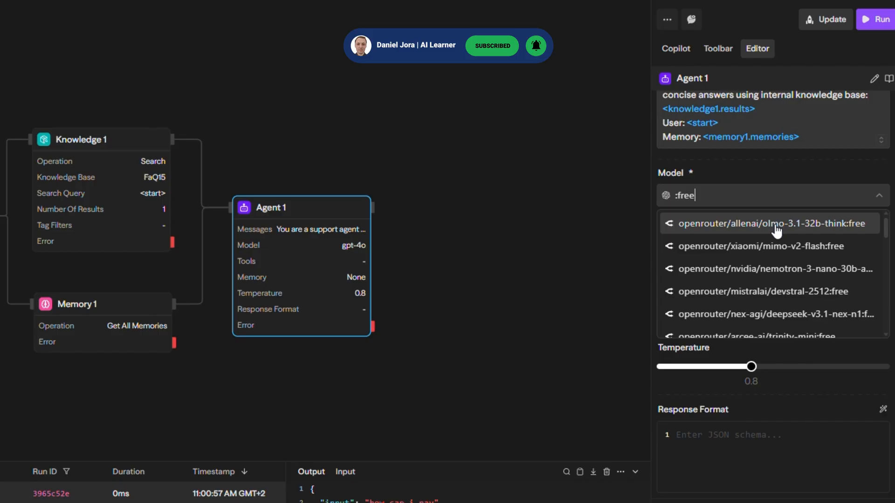
scroll(778, 262, "down", 5)
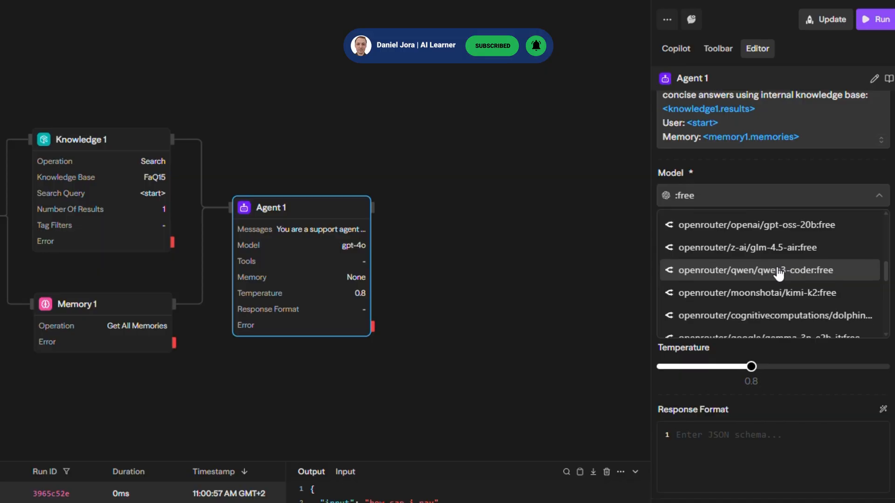
scroll(778, 274, "down", 3)
left_click(833, 395)
Browse the tools that can be added to Agent 1 and set its temperature to 1.7
left_click(699, 257)
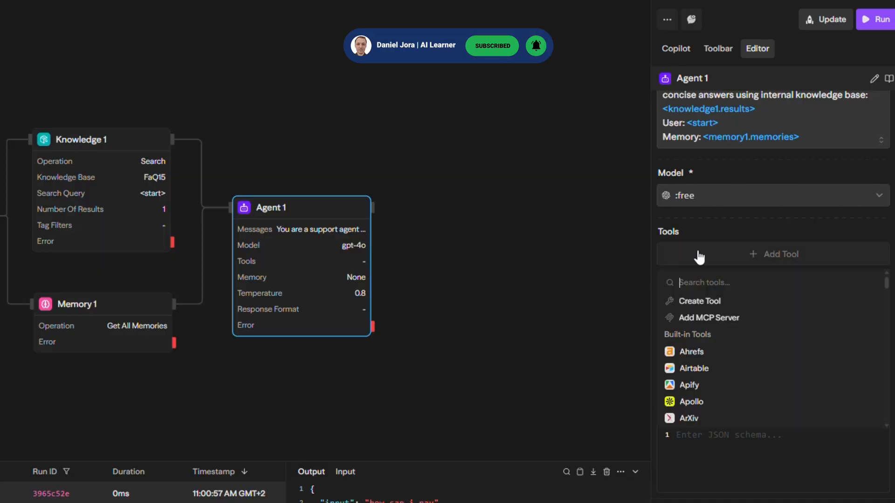
scroll(724, 371, "down", 10)
scroll(720, 364, "down", 10)
left_click(738, 459)
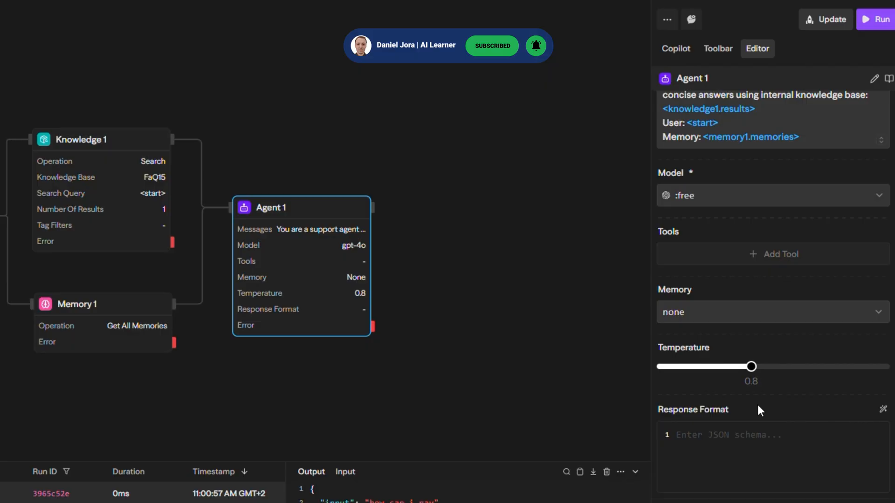
left_click_drag(751, 367, 856, 397)
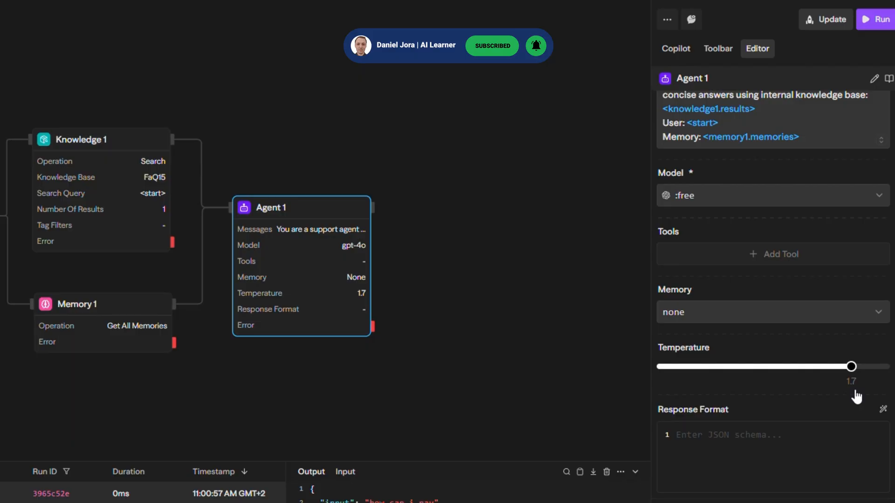
left_click(748, 429)
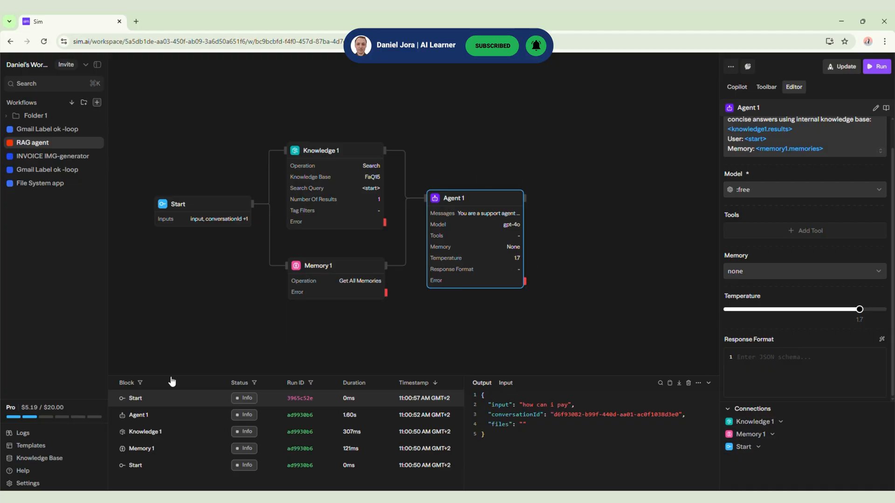
Compare the input and output data of the Start block's logged run, enlarging the log area
left_click(505, 386)
scroll(589, 294, "down", 2)
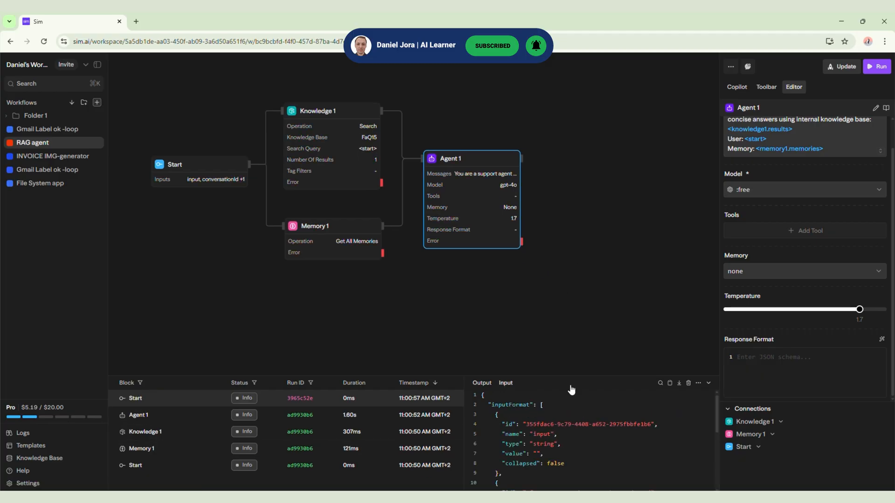
left_click_drag(573, 375, 570, 290)
left_click(482, 295)
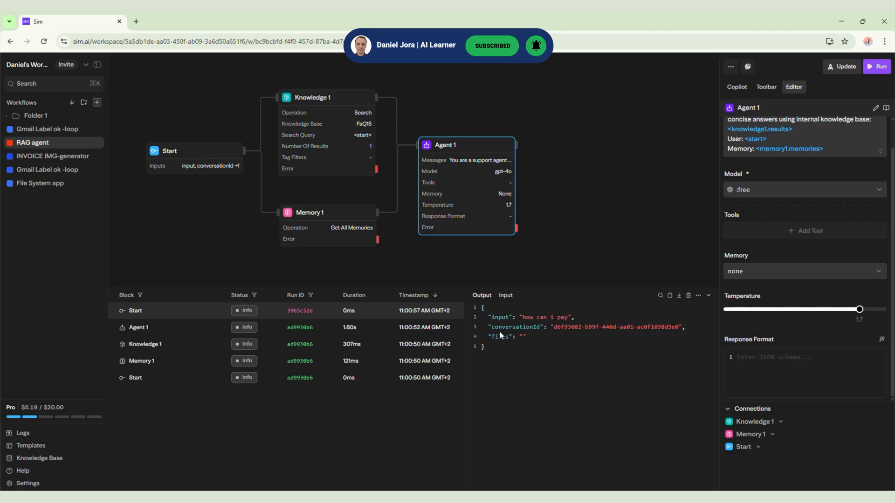
left_click_drag(513, 319, 618, 327)
left_click(593, 353)
Apply the auto layout to the blocks of the RAG agent workflow
left_click(730, 67)
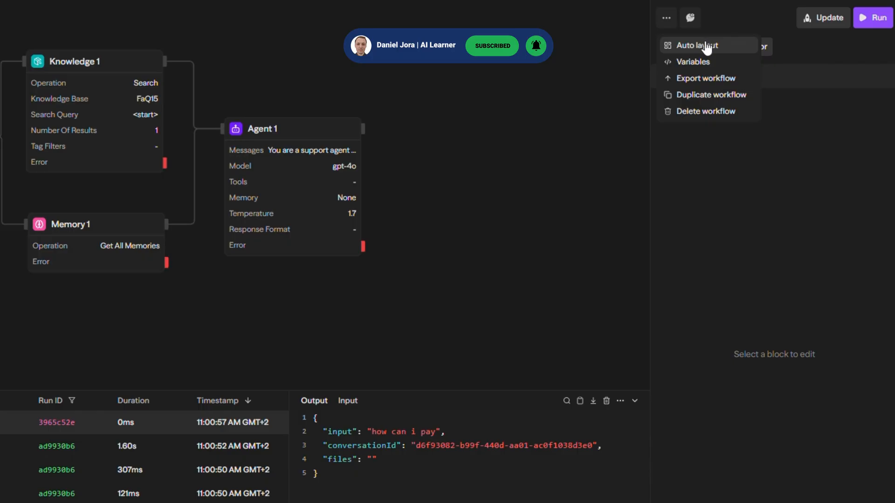
left_click(708, 43)
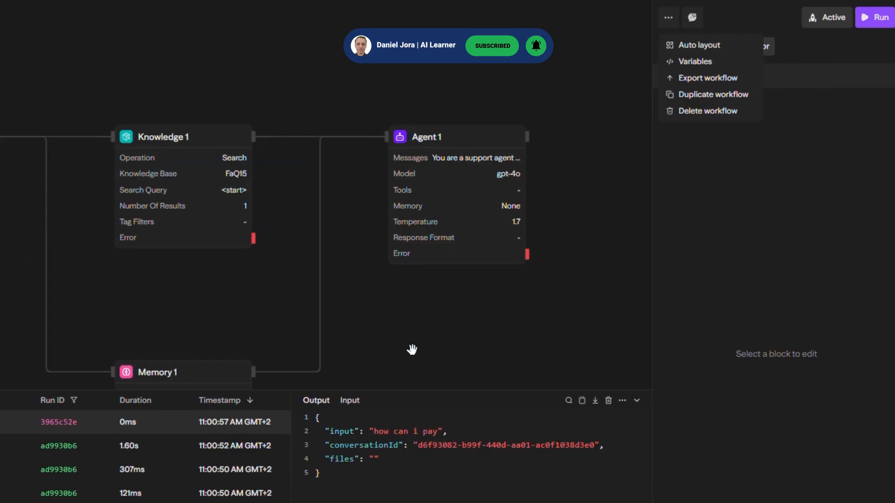
left_click_drag(440, 254, 428, 261)
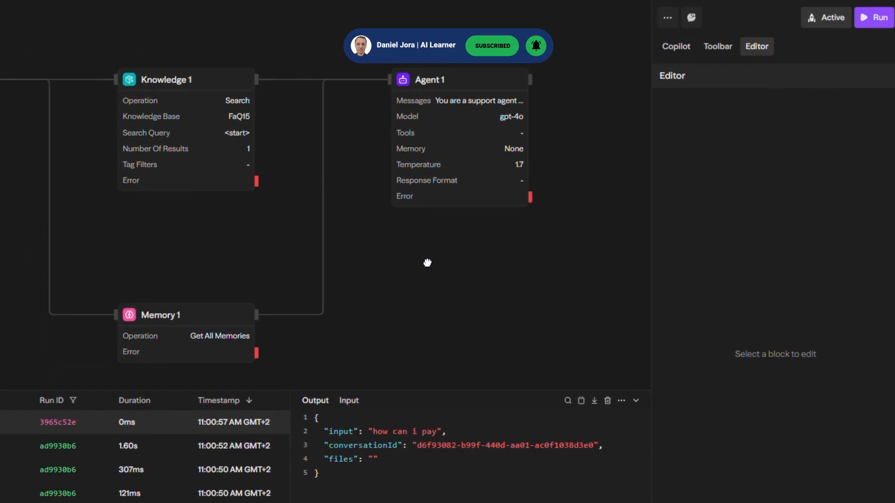
View the workflow's variables window, close it and check the remaining workflow options such as export and duplicate
left_click(667, 18)
left_click(725, 62)
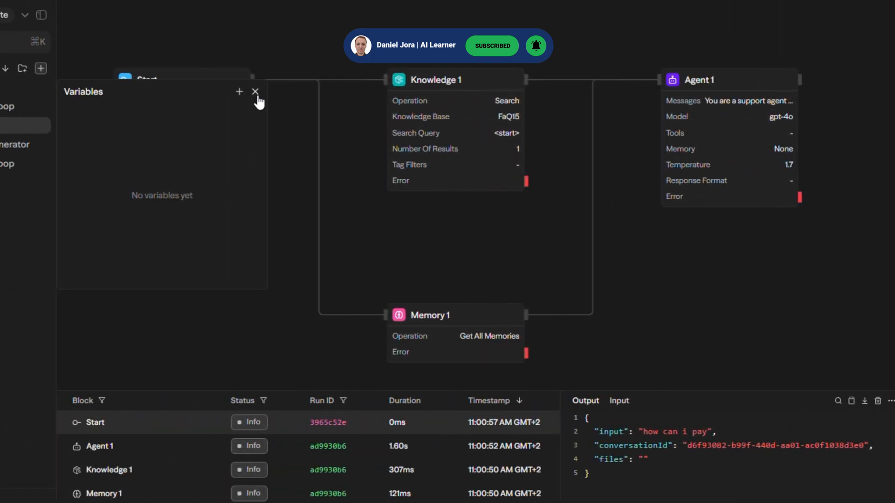
left_click(255, 92)
left_click(662, 18)
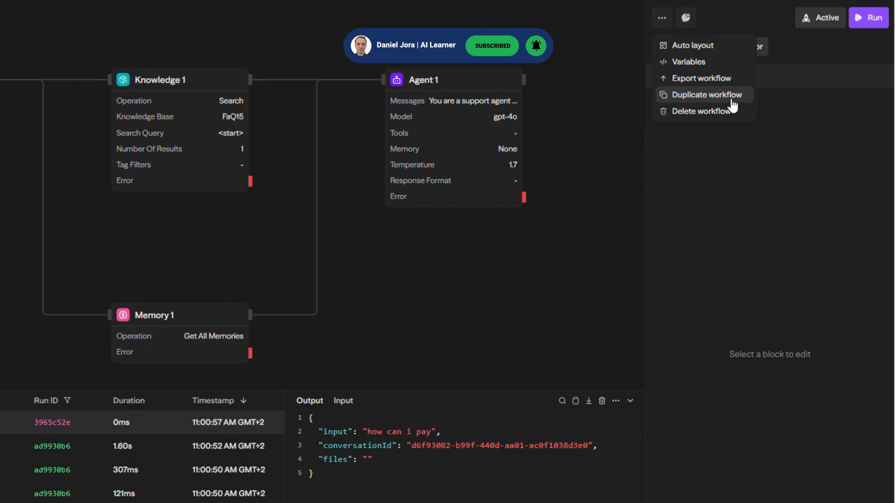
left_click(578, 228)
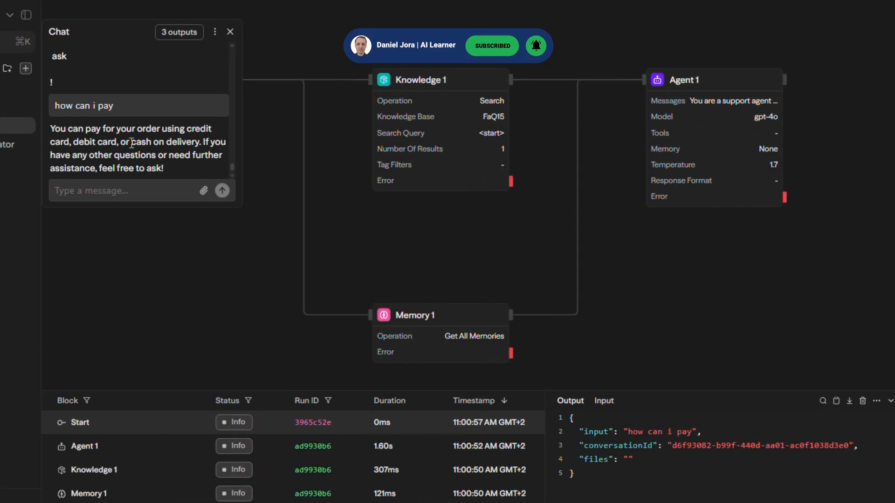
Review the workflow's chat conversation and the block outputs selectable for it, and close the chat
scroll(135, 142, "up", 5)
scroll(138, 136, "down", 10)
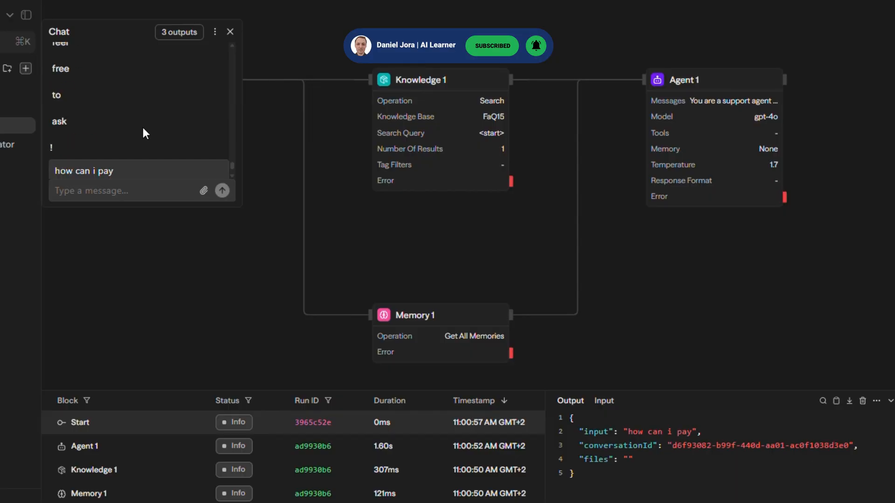
left_click(175, 35)
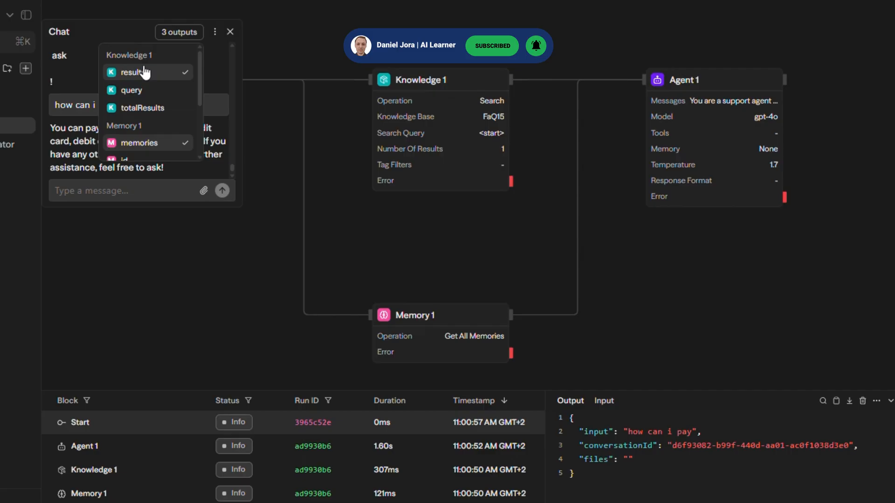
scroll(116, 128, "down", 2)
scroll(111, 134, "down", 1)
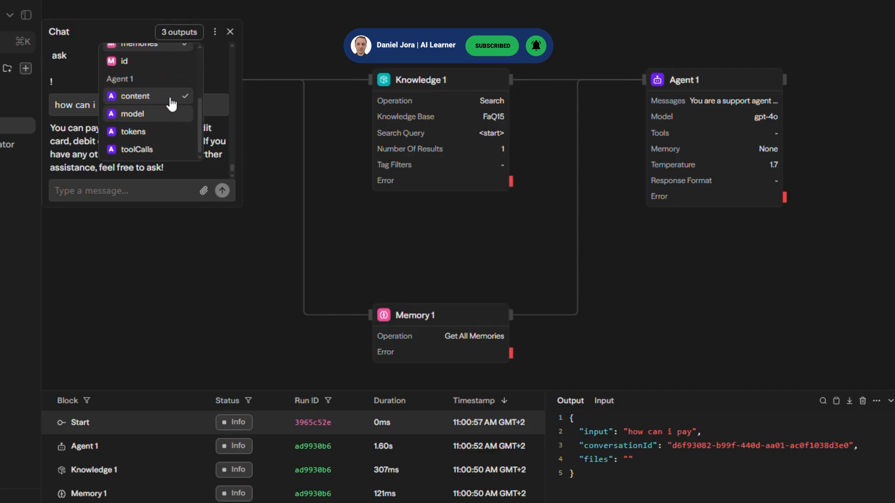
scroll(154, 135, "up", 3)
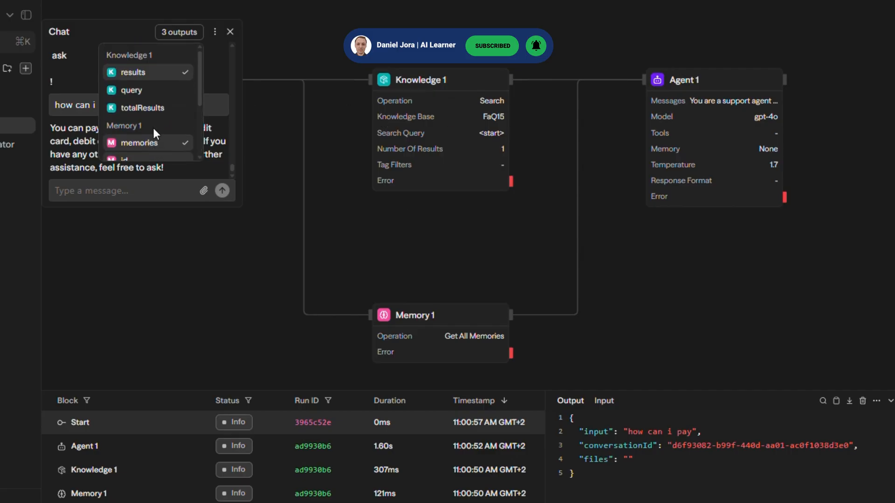
scroll(154, 135, "down", 3)
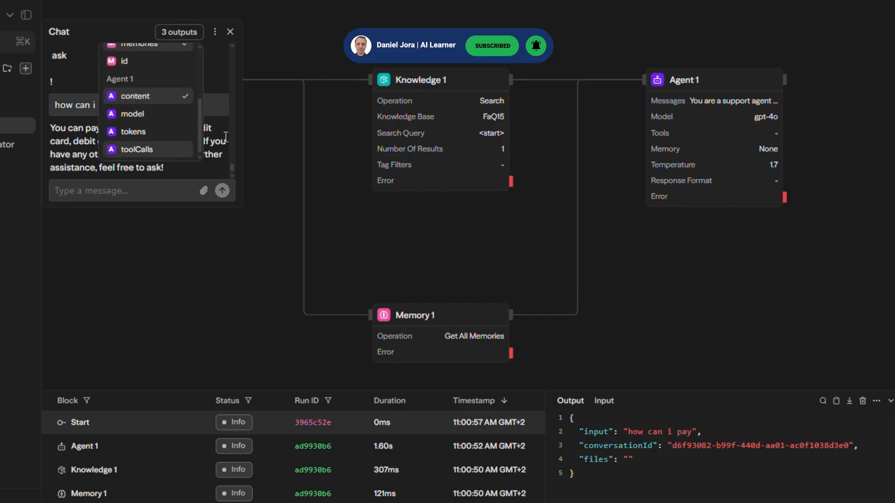
left_click(229, 33)
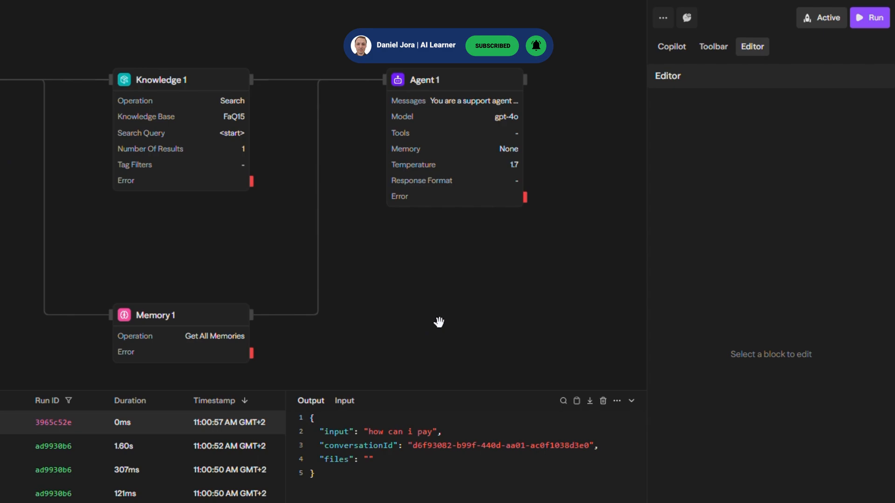
Check the chat deployment settings of the RAG agent and send the agent the message "how can i pay"
left_click(819, 21)
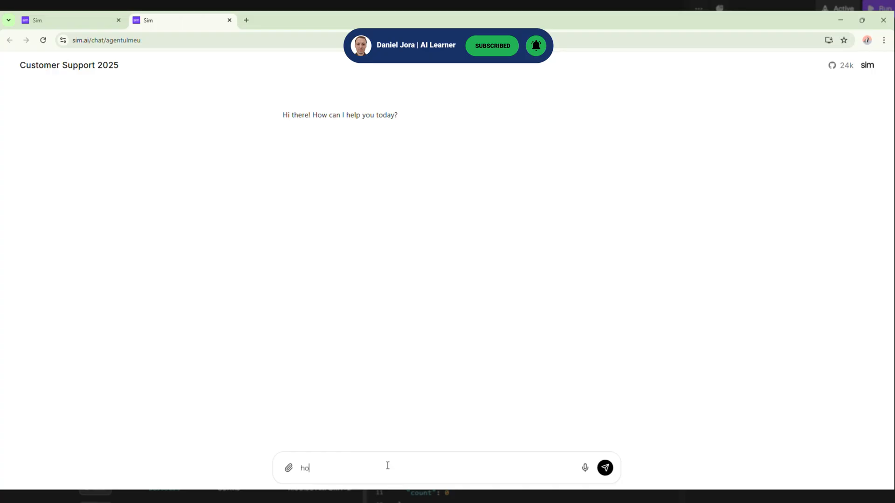
type("w can i pay")
key("Return")
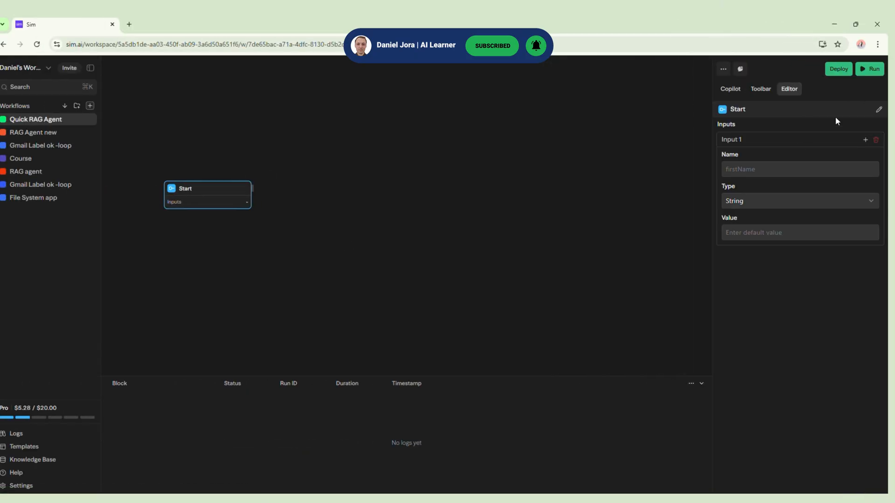
Add a Knowledge block connected to Start in the Quick RAG Agent workflow, keeping its operation on search
left_click(760, 88)
left_click(739, 208)
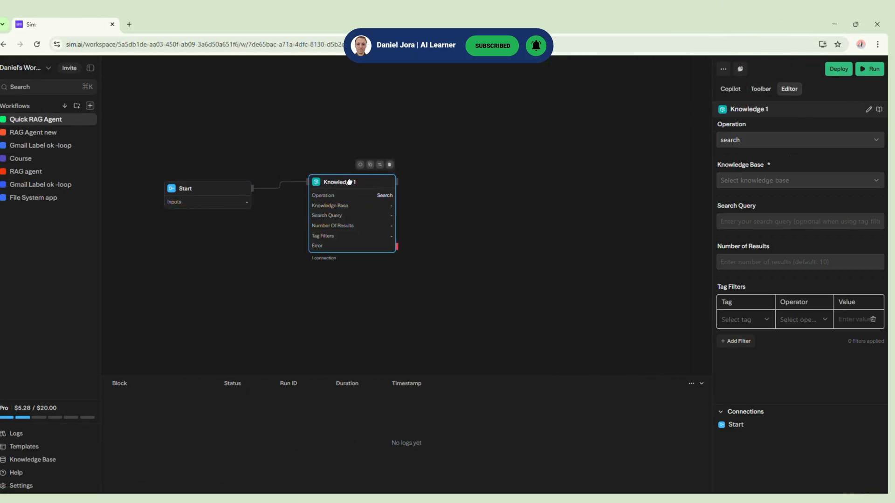
left_click(831, 140)
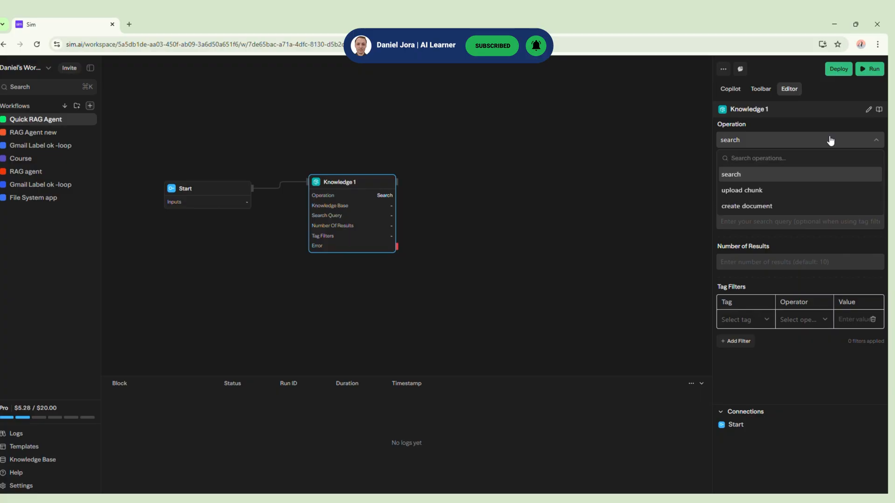
left_click(831, 141)
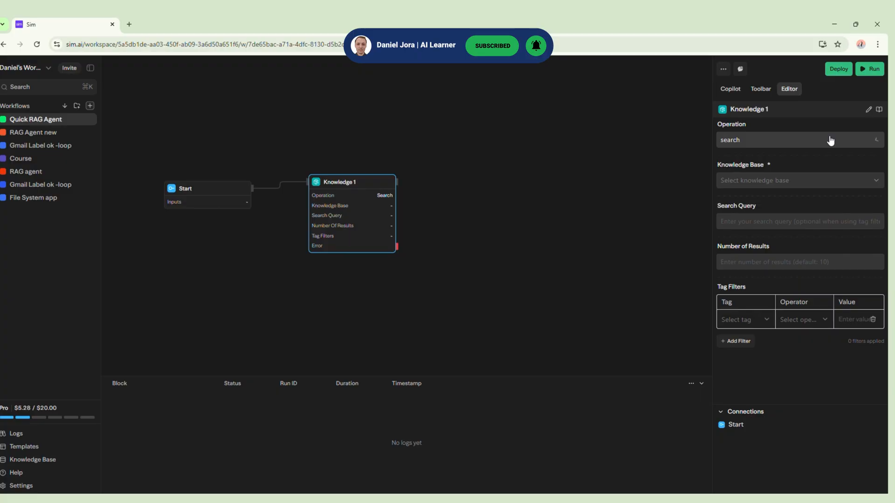
Prepare a new knowledge base with the name and description "New FAQ-15" and attach the file FaQ - 15.docx
left_click(796, 181)
left_click(47, 460)
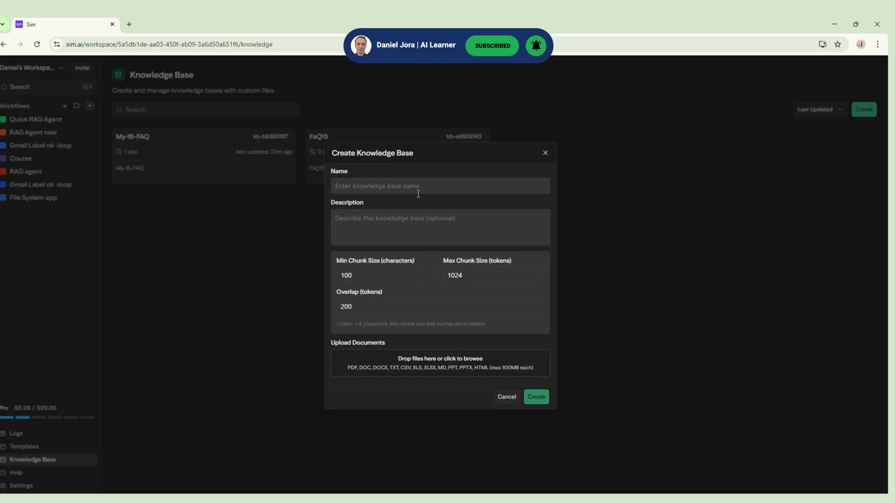
type("New FAQ-15")
left_click(431, 226)
type("New FAQ-15")
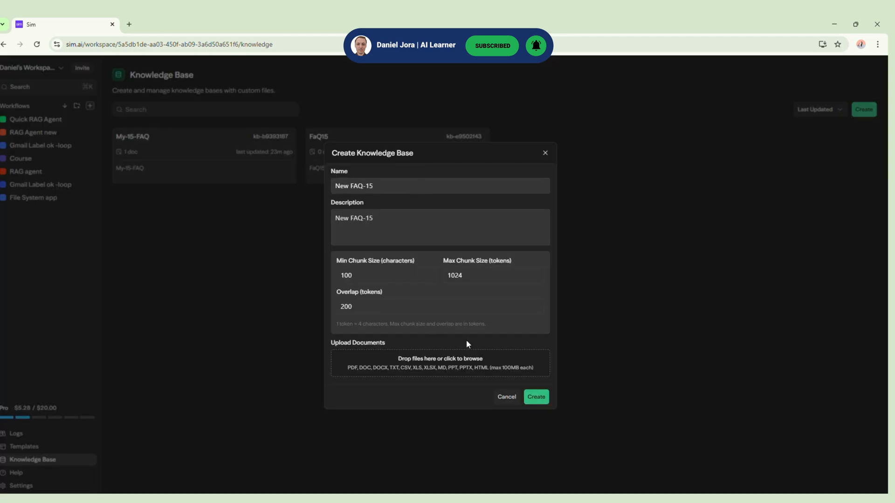
left_click(523, 370)
double_click(177, 173)
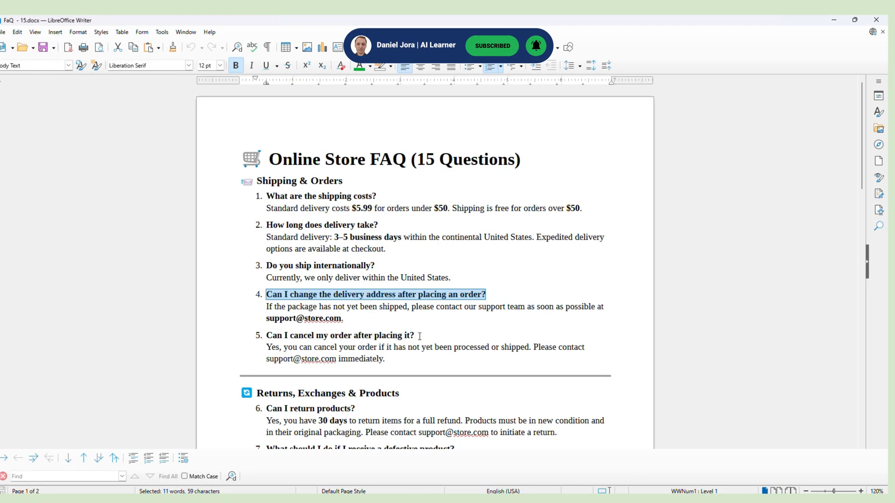
Replace the part before the @ in the support e-mail of FAQ question 4 with the owner's custom name
left_click_drag(267, 196, 373, 210)
double_click(279, 318)
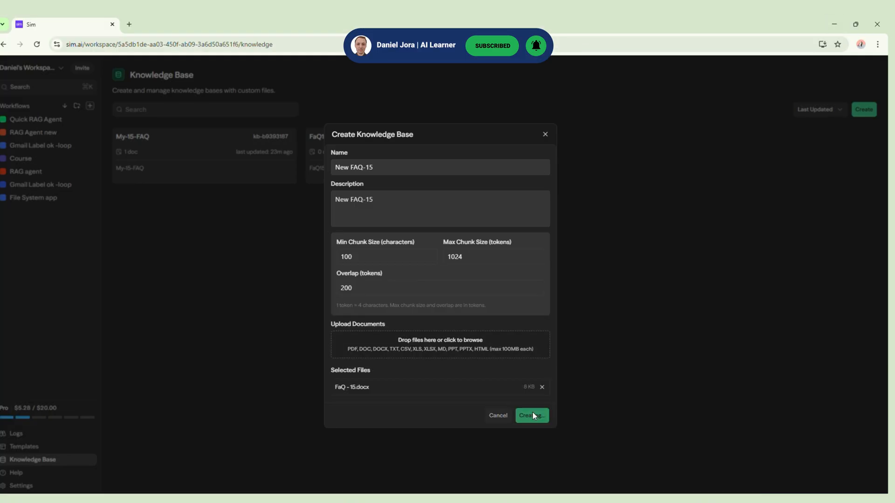
Create the New FAQ-15 knowledge base and select it in the Knowledge 1 block of the Quick RAG Agent workflow
left_click(529, 413)
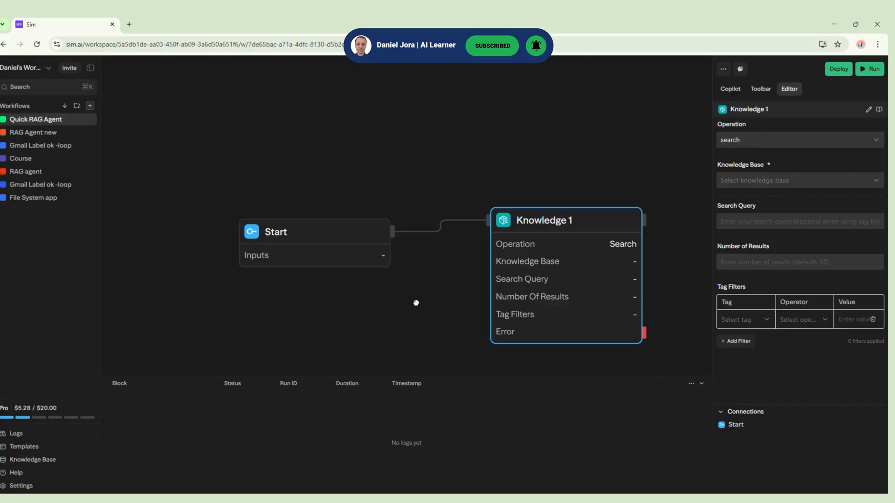
left_click(787, 186)
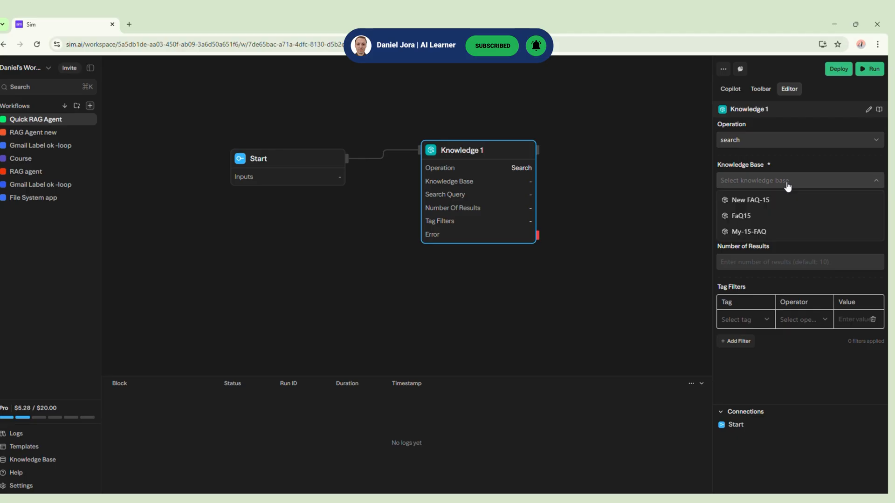
left_click(762, 200)
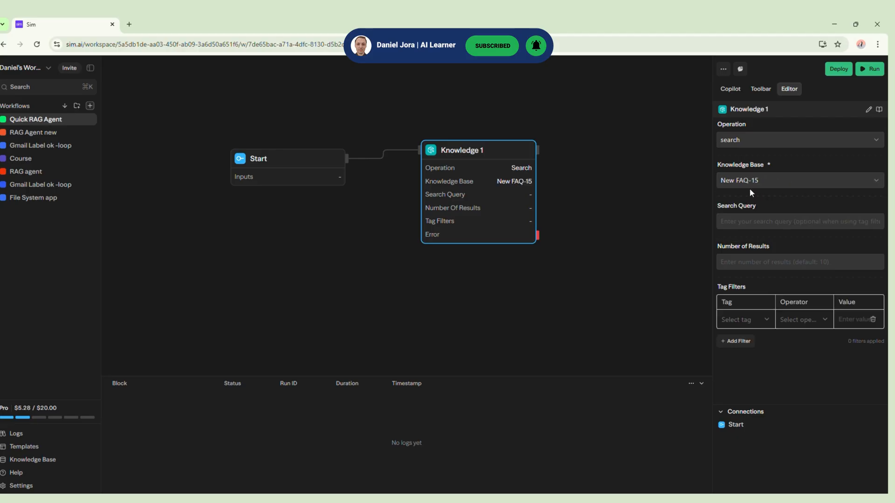
left_click(750, 224)
type("<s")
left_click(751, 241)
left_click_drag(750, 222, 709, 216)
key("BackSpace")
Use the Start block's reference <start> as Knowledge 1's search query and set the number of results to 1
left_click_drag(736, 424, 760, 223)
left_click(752, 240)
left_click_drag(624, 271, 500, 261)
scroll(601, 254, "down", 1)
left_click(777, 261)
type("1")
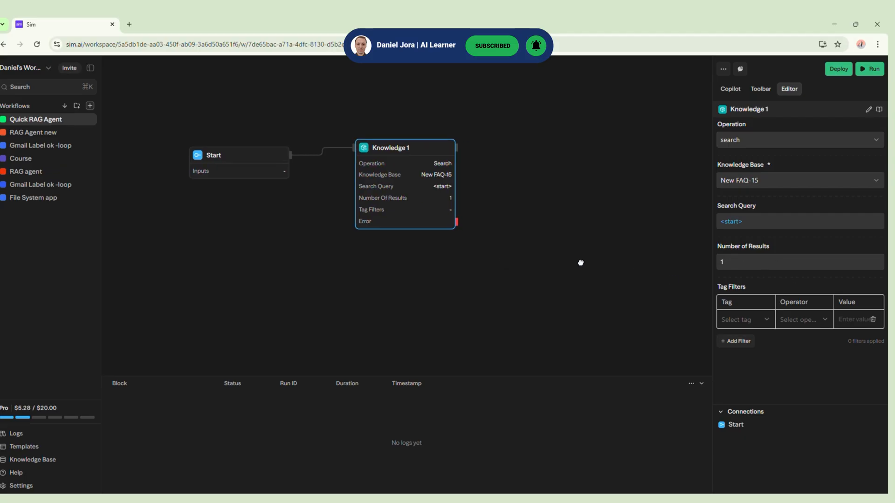
Move Knowledge 1 upward, add a Memory block below it, and connect the Start block to the Memory block
left_click(579, 262)
left_click(427, 222)
left_click_drag(417, 149, 416, 113)
left_click(761, 89)
type("memo")
left_click(755, 152)
left_click_drag(566, 114, 393, 234)
left_click_drag(291, 156, 353, 229)
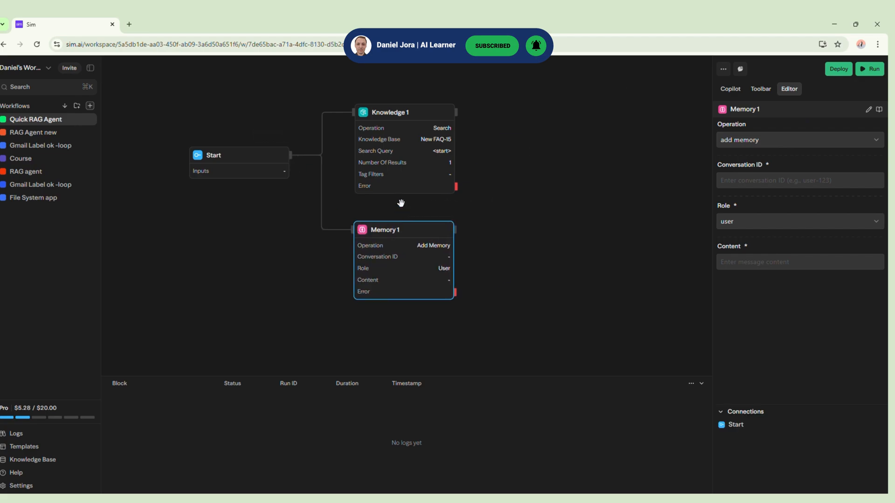
Configure Memory 1's add memory operation with the conversation ID "Chat" and the Start reference <start> as content
left_click(783, 143)
left_click(783, 143)
left_click(782, 179)
type("C")
left_click_drag(735, 425, 752, 275)
left_click_drag(610, 276, 583, 280)
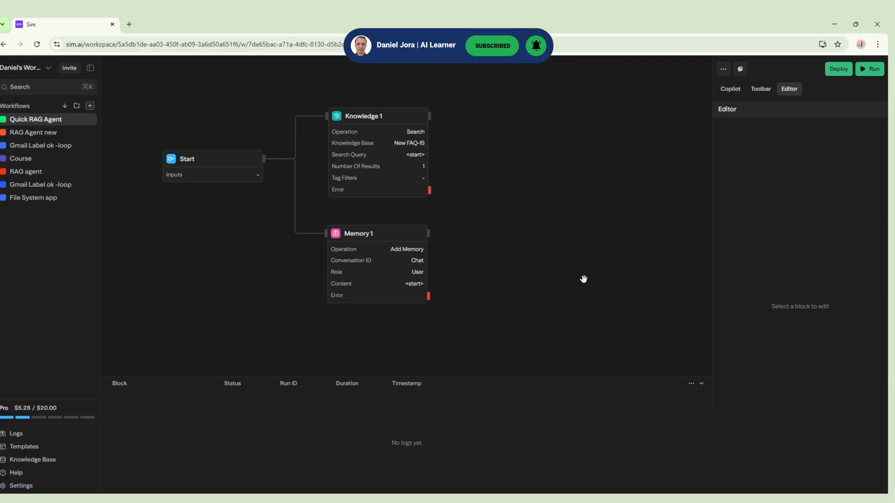
Add an Agent block fed by the Knowledge 1 and Memory 1 blocks and auto-arrange the workflow layout
left_click(761, 89)
left_click(763, 155)
left_click_drag(554, 124, 568, 174)
left_click_drag(428, 233, 538, 177)
left_click(723, 69)
left_click(747, 90)
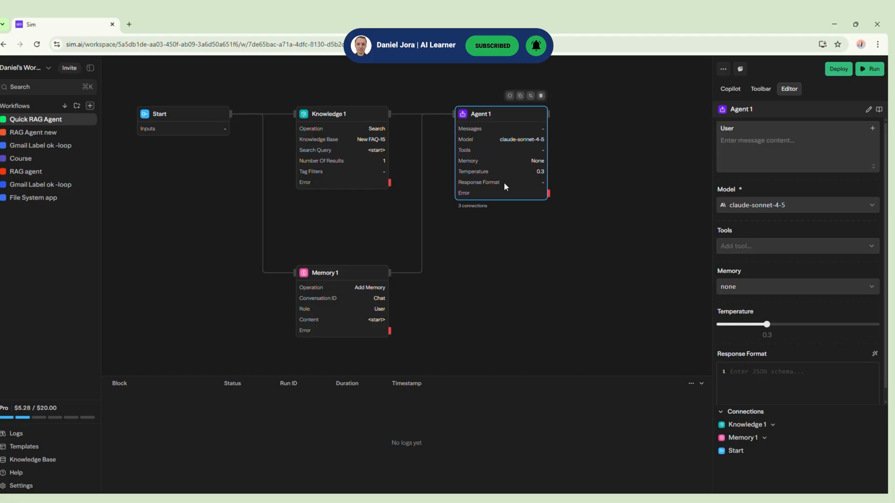
Give the agent a system message about clear, concise support answers using the internal knowledge base, and rename the block RAG Agent
left_click(729, 129)
left_click(733, 148)
left_click(781, 150)
type("You are a support agent that provide clear and concise answers using internal knowledge base.")
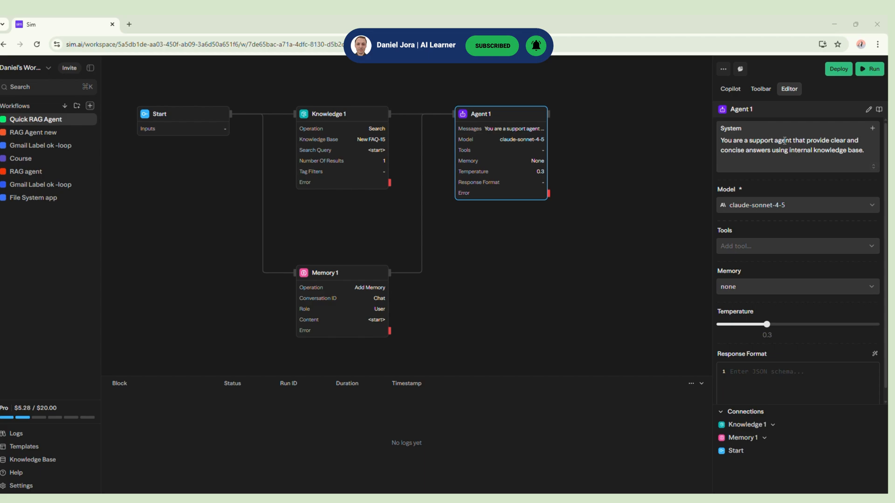
double_click(757, 109)
type("RAG Agent")
key("Return")
Add a user message to the RAG Agent with the lines "User: <start>", "Context: <memory1.memories>" and "Result: <knowledge1.results>"
left_click(873, 129)
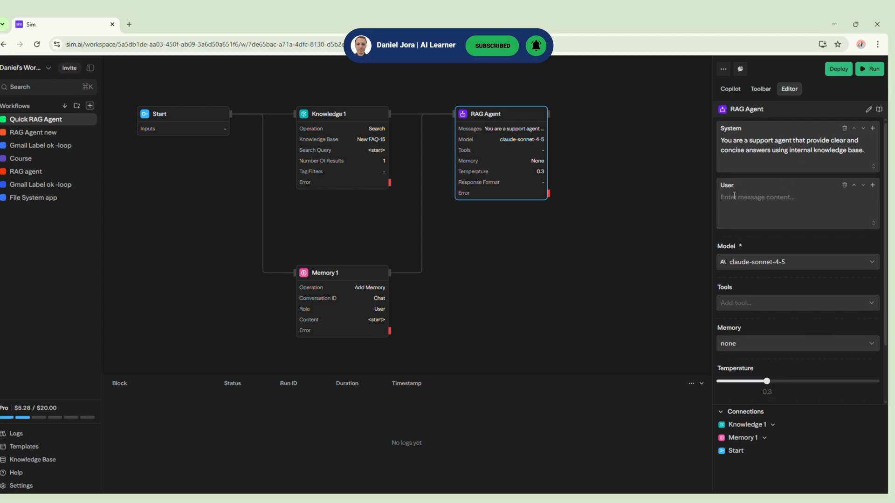
type("User: <")
left_click(771, 216)
type("Context: <")
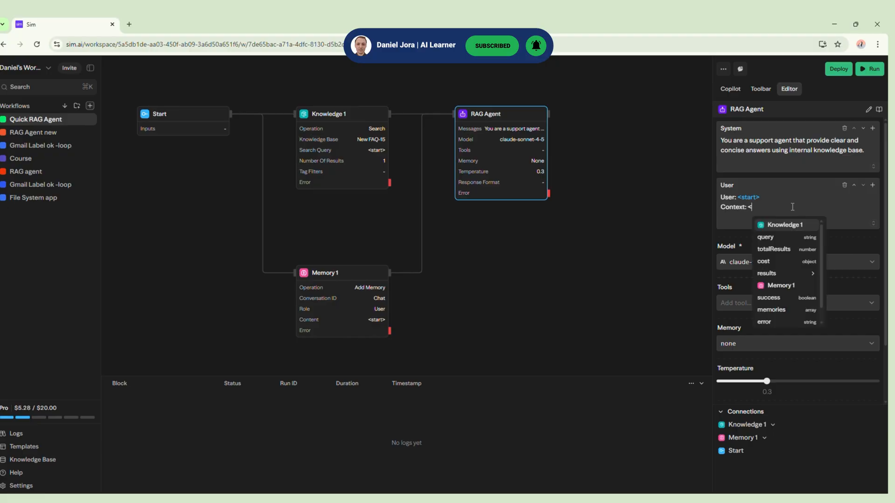
scroll(801, 308, "down", 1)
left_click(804, 301)
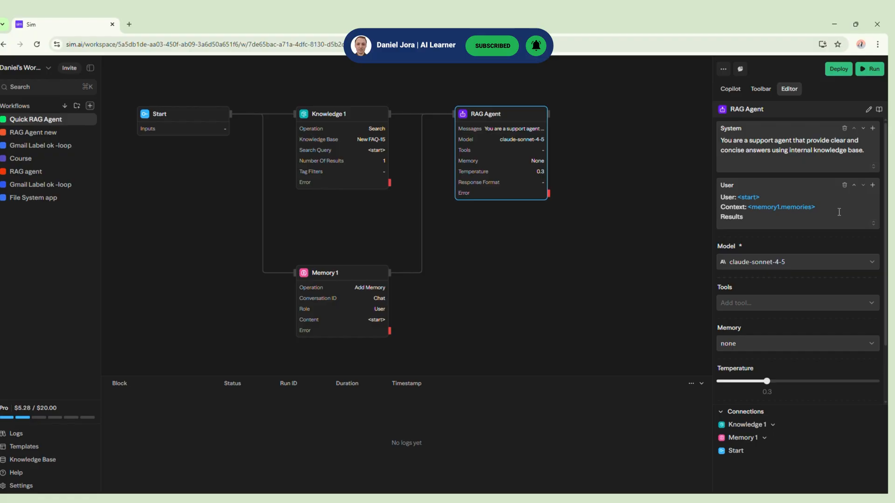
type("<")
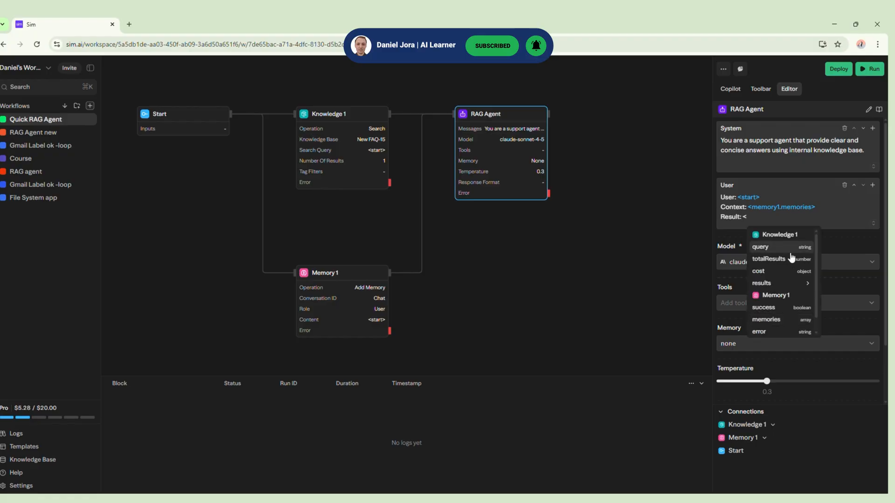
left_click(795, 272)
left_click(793, 247)
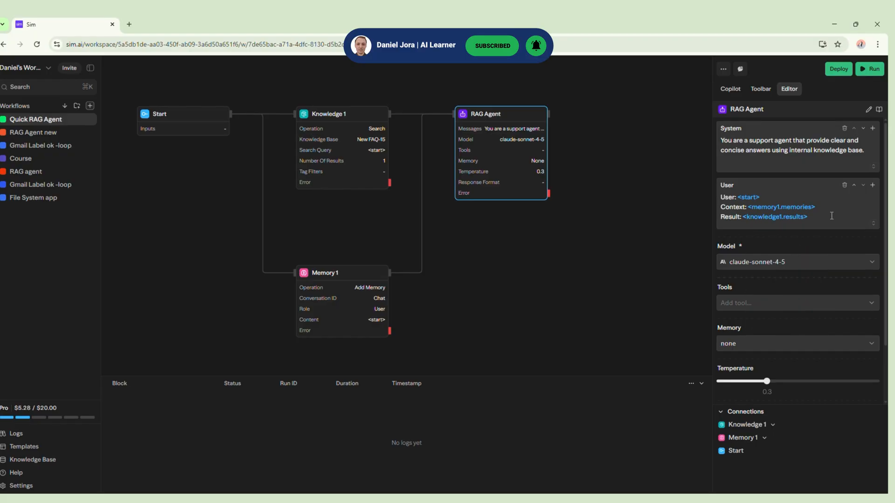
Set the RAG Agent's model to gpt-4o and test-run the workflow, checking the Memory 1 block
left_click(817, 263)
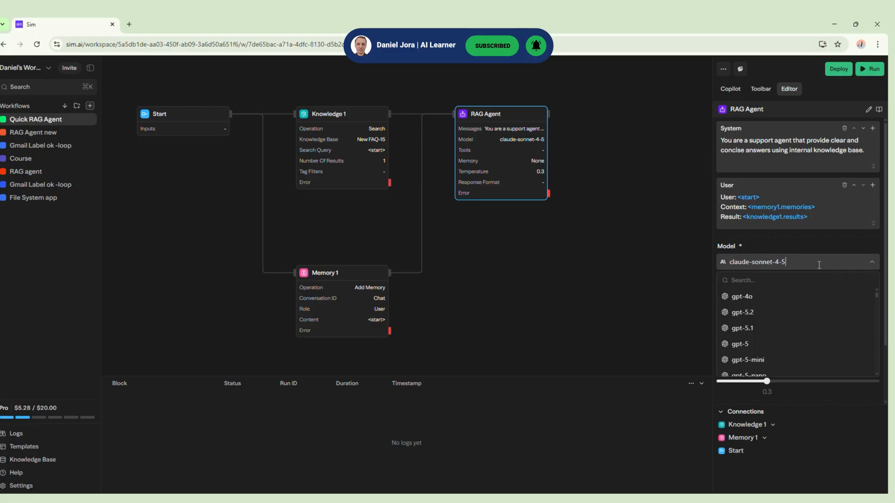
left_click(774, 298)
left_click(870, 69)
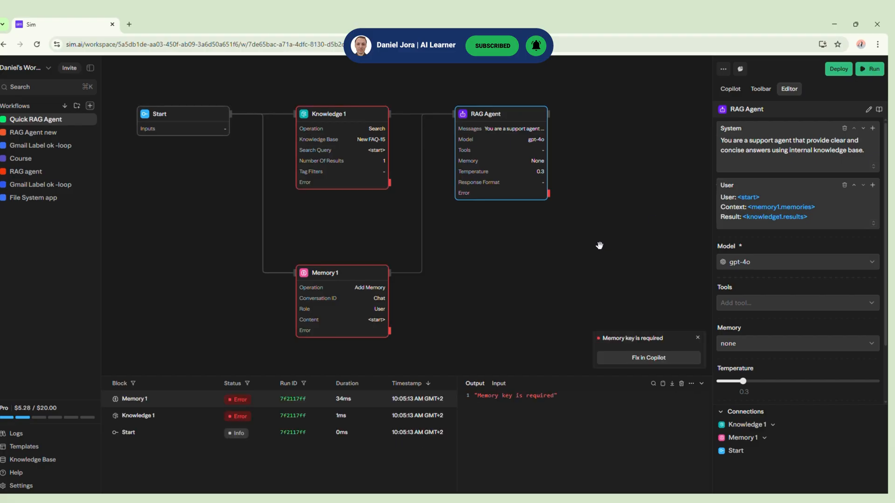
left_click(356, 300)
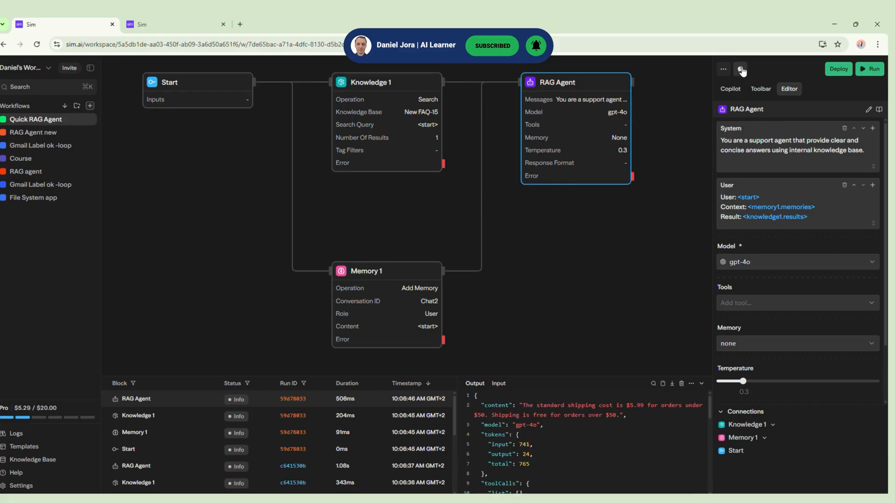
Select the RAG Agent's content as the workflow chat's output and ask "What are the shipping costs?"
left_click(741, 69)
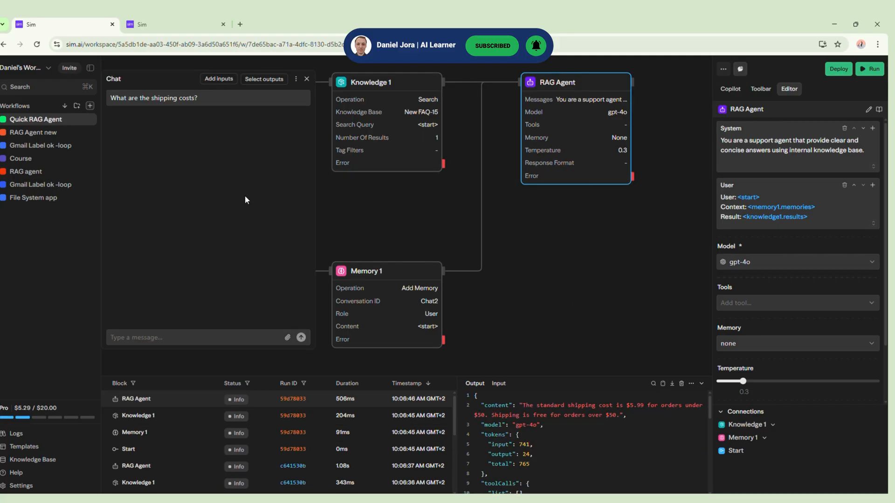
left_click(266, 79)
left_click(246, 122)
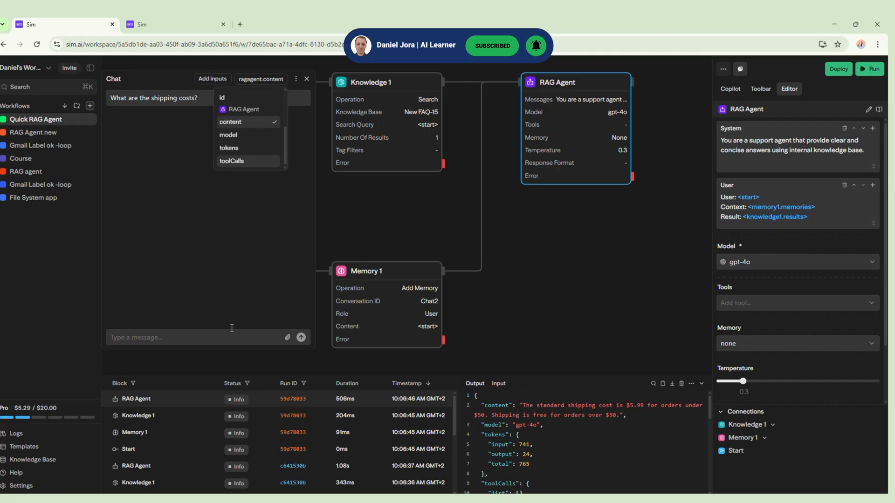
left_click(246, 268)
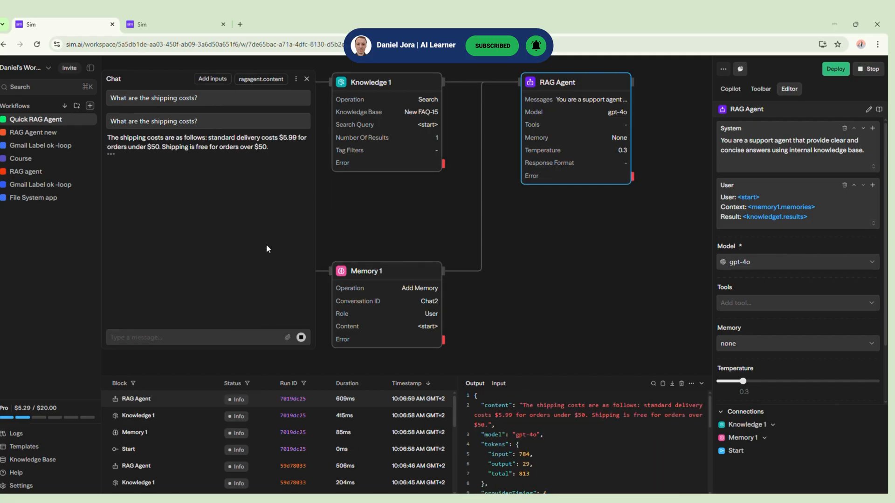
Copy the question "Can I change the delivery address after placing an order?" from the FAQ document and ask it in the workflow chat
left_click(664, 501)
left_click_drag(266, 318, 464, 330)
left_click_drag(485, 295, 265, 297)
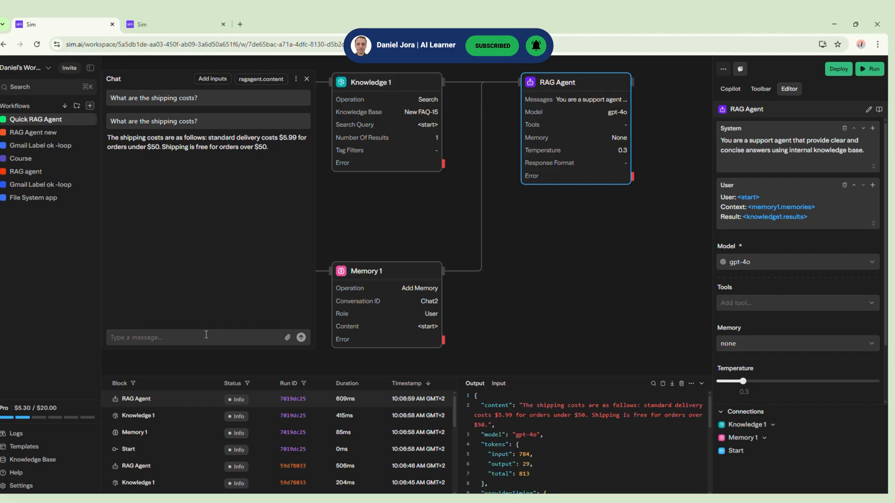
type("Can I change the delivery address after placing an order?")
key("Return")
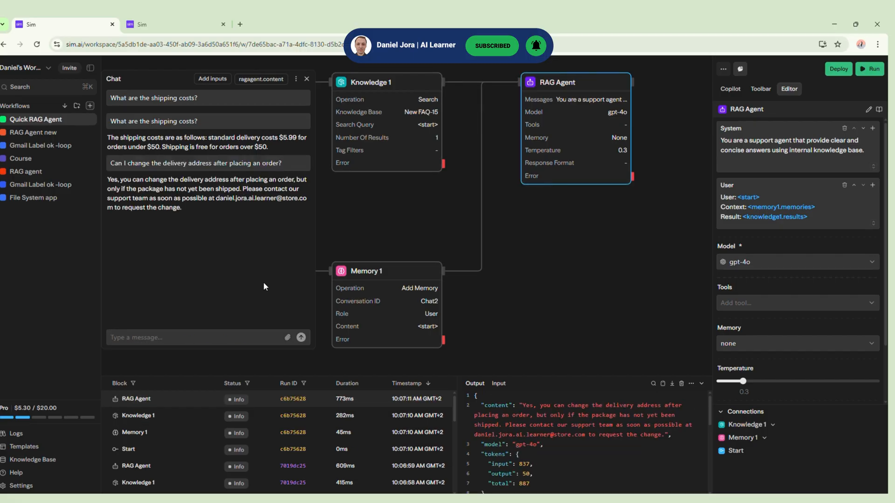
left_click_drag(218, 195, 256, 245)
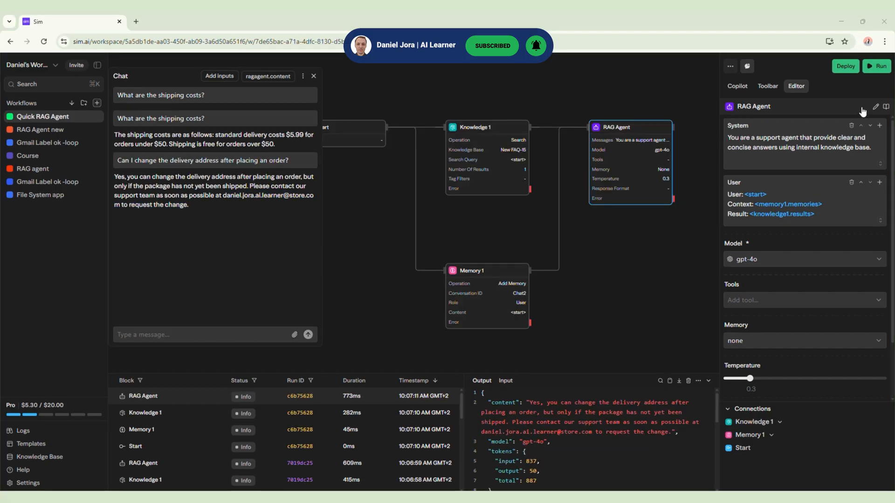
Prepare a chat deployment of the workflow with the URL path my-rag-agent and the title "RAG"
left_click(842, 62)
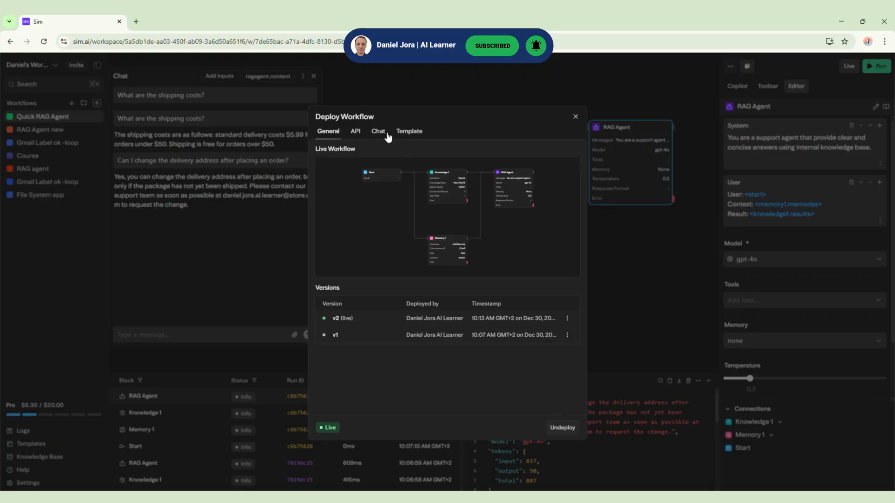
left_click(387, 135)
left_click(395, 165)
left_click(428, 187)
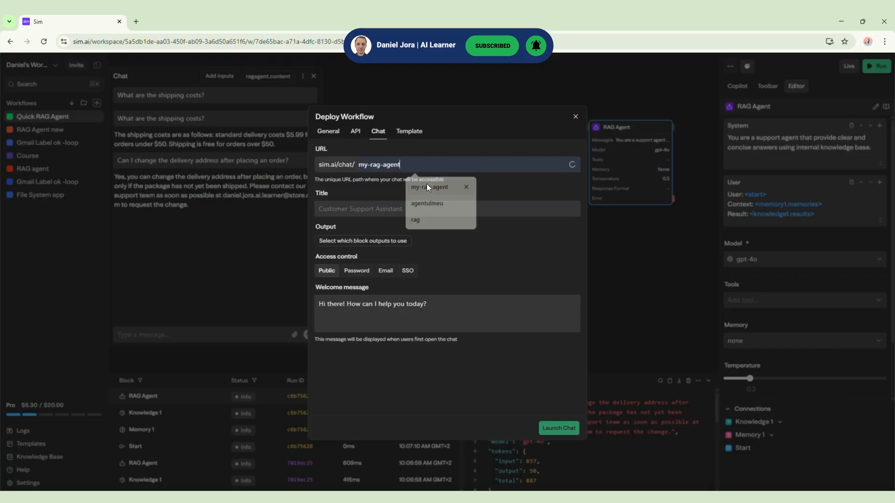
left_click(379, 206)
type("RAG")
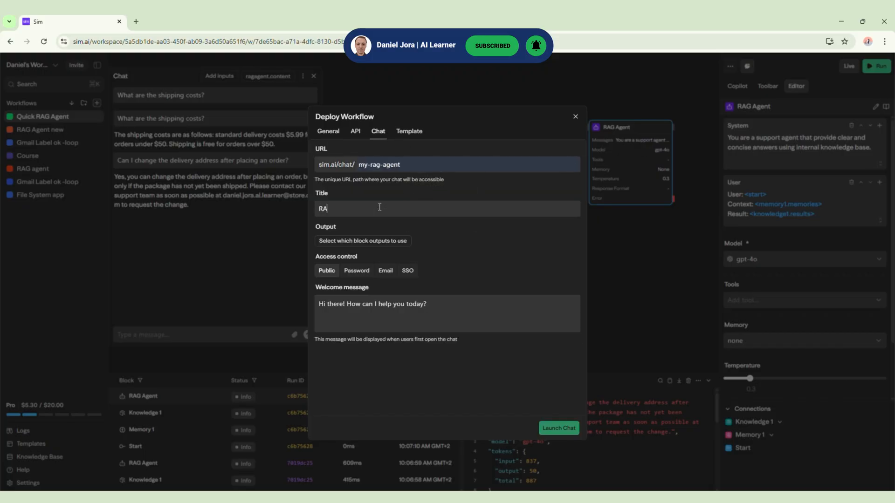
Choose the RAG Agent's content as the deployed chat's output and launch the chat
left_click(368, 241)
scroll(359, 328, "down", 2)
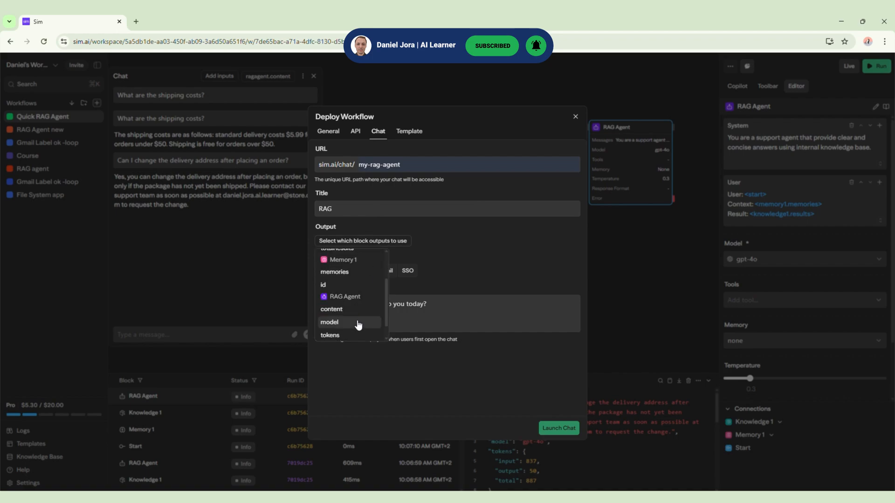
left_click(354, 310)
left_click(452, 324)
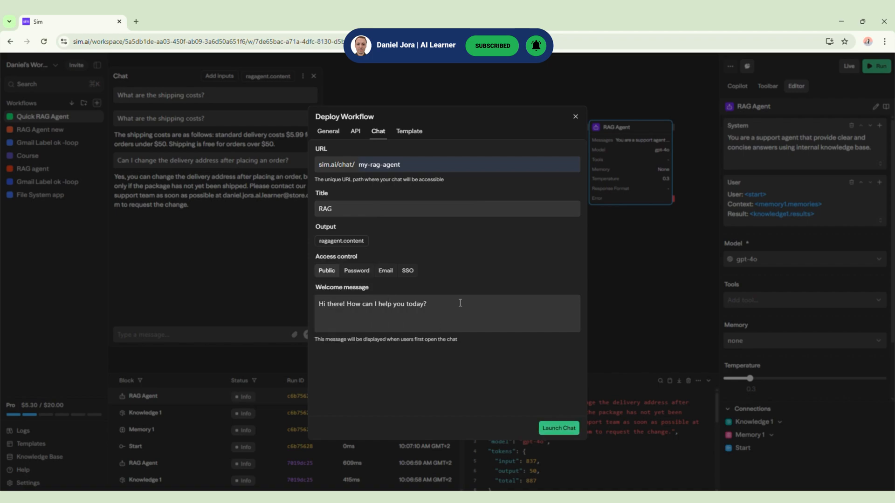
left_click(557, 427)
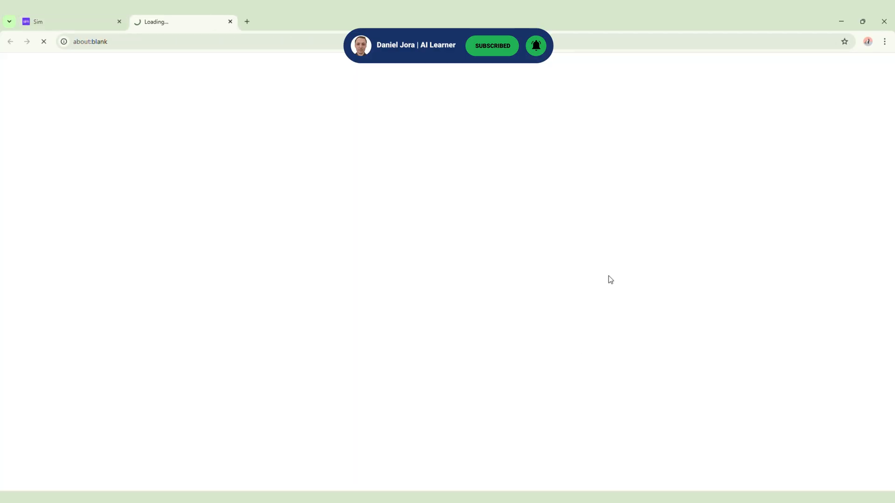
Test the deployed my-rag-agent chat with the questions "How can I pay?" and "What are the shipping costs?"
left_click(145, 41)
left_click(180, 147)
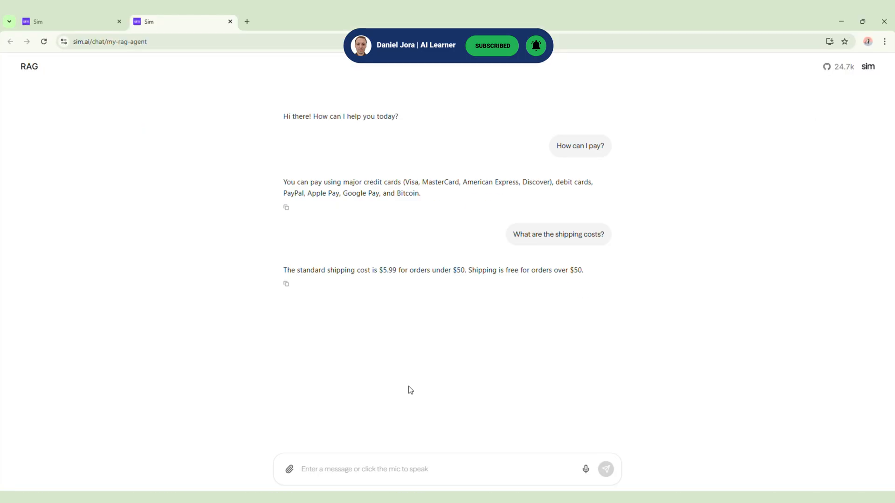
type("Can I change the delivery address after placing an order?")
key("Return")
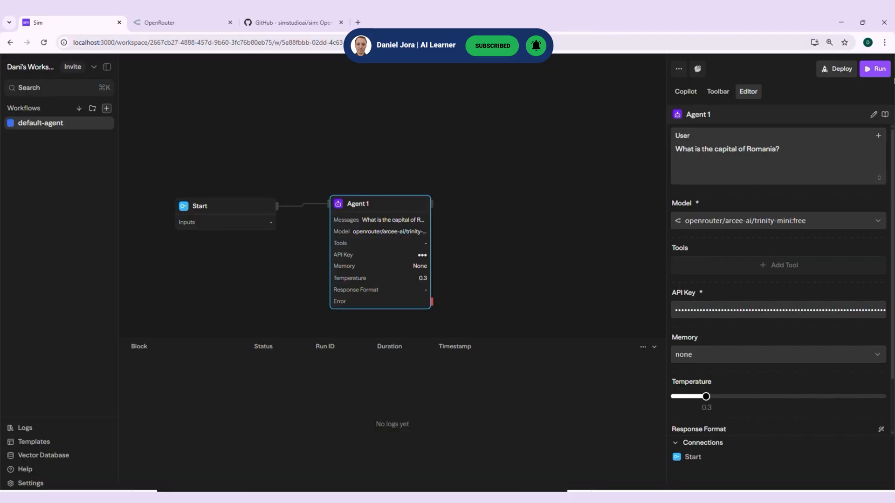
View the Docker website's Docker Desktop download option and the Git website
left_click(876, 69)
left_click_drag(509, 371, 582, 402)
left_click(579, 401)
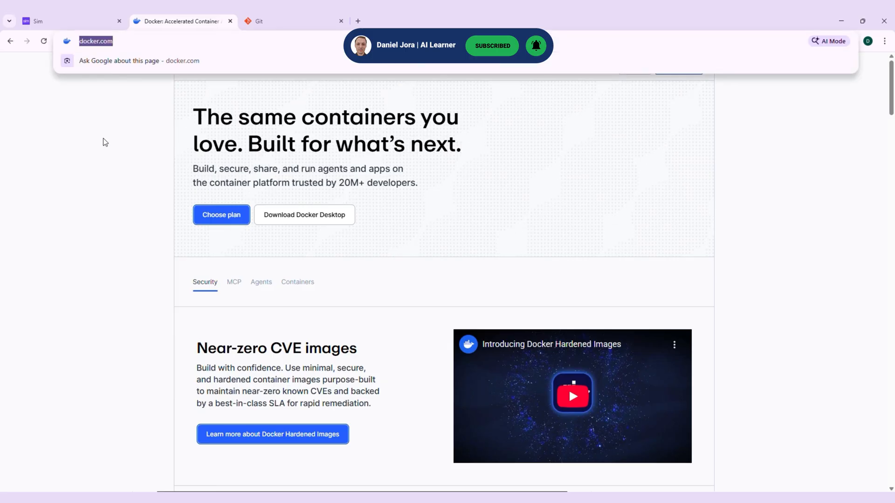
mouse_move(318, 226)
left_click(275, 17)
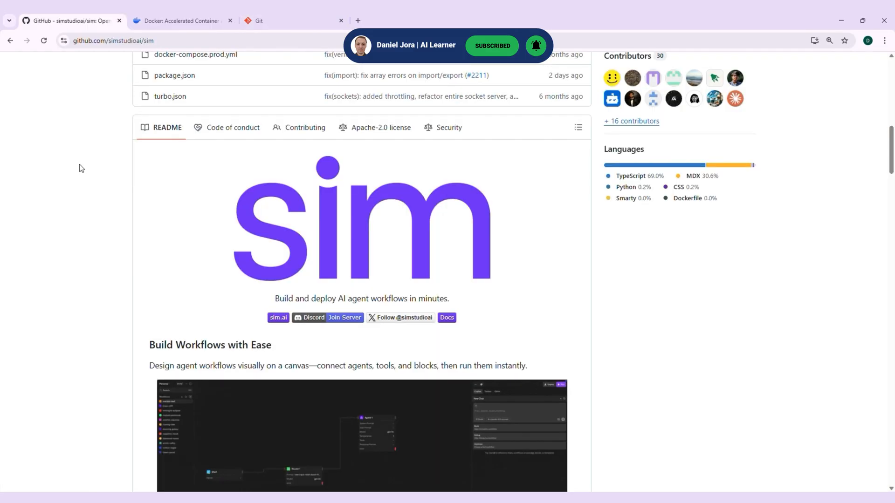
Copy the git clone command from the Docker Compose self-hosting section of the simstudioai/sim README on GitHub
scroll(81, 169, "down", 10)
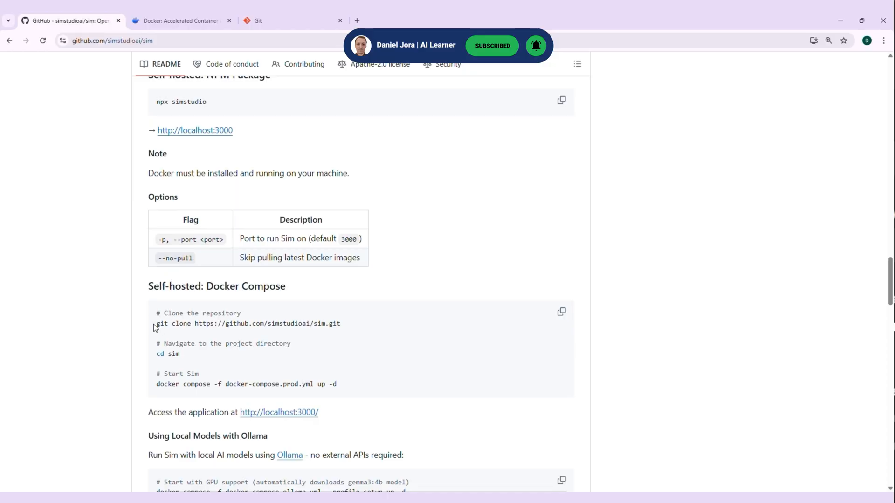
left_click_drag(155, 328, 381, 338)
right_click(320, 325)
left_click(350, 342)
In PowerShell, create the folder sim-project on drive C: and change into it
left_click(545, 226)
type("mkdir sim-project")
key("Return")
type("cd .\\sim-project\\")
key("Return")
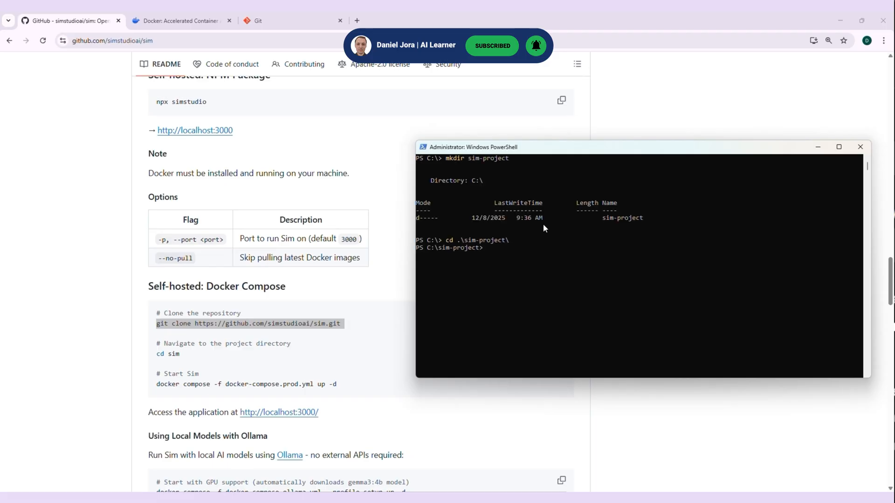
right_click(539, 258)
key("Return")
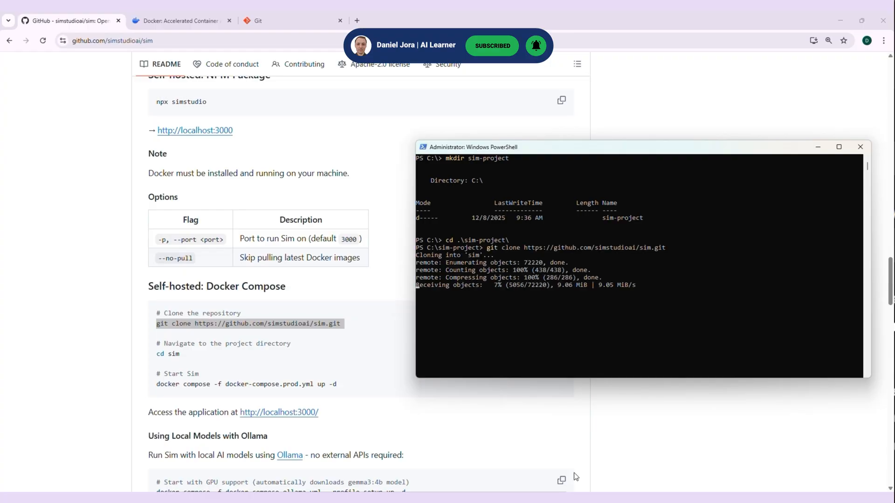
type("cd sim")
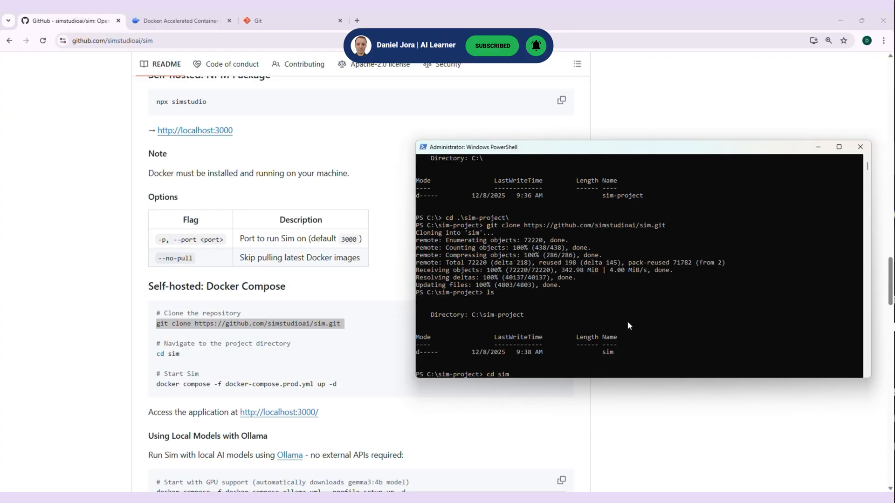
key("Return")
type("ls")
key("Return")
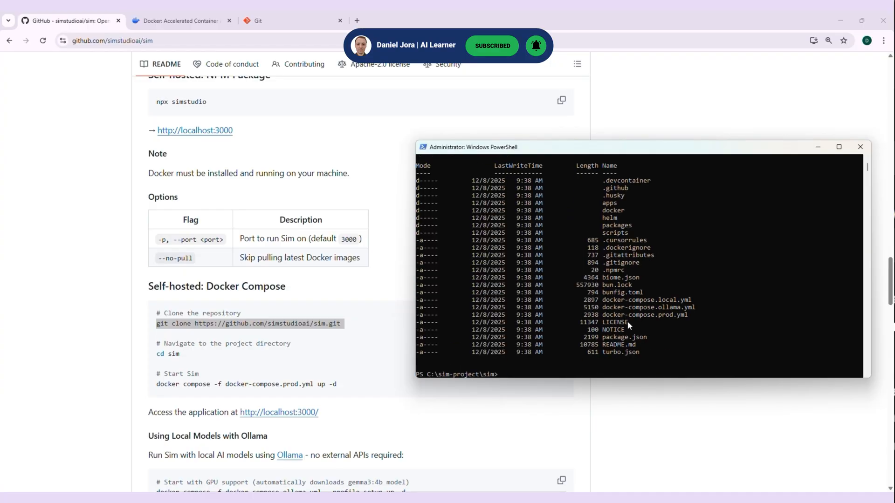
Copy the README's start command "docker compose -f docker-compose.prod.yml up -d" and run it in PowerShell from the sim folder
left_click_drag(346, 384, 156, 384)
right_click(176, 384)
left_click(217, 285)
key("alt+Tab")
right_click(708, 295)
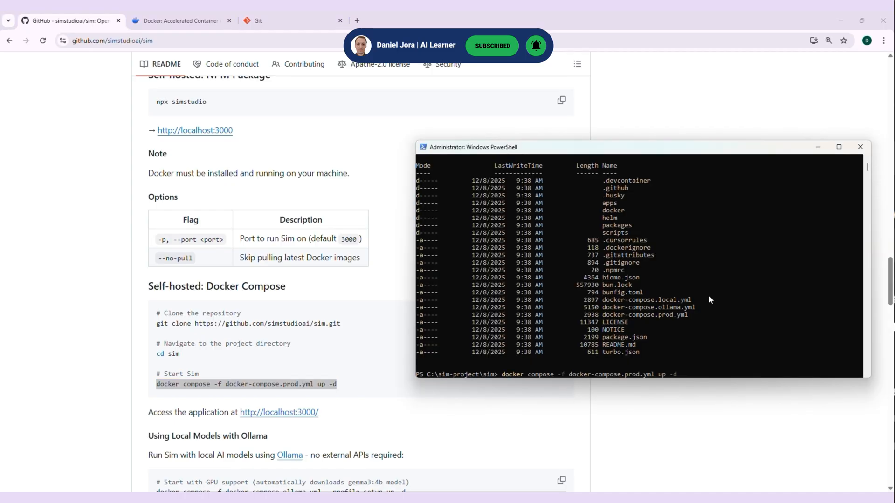
key("Return")
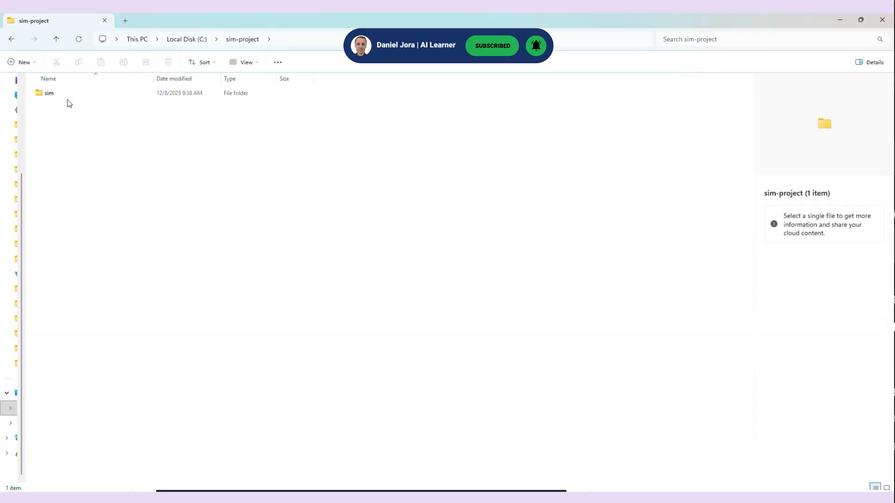
In File Explorer, open the sim\apps\sim folder inside C:\sim-project
double_click(59, 97)
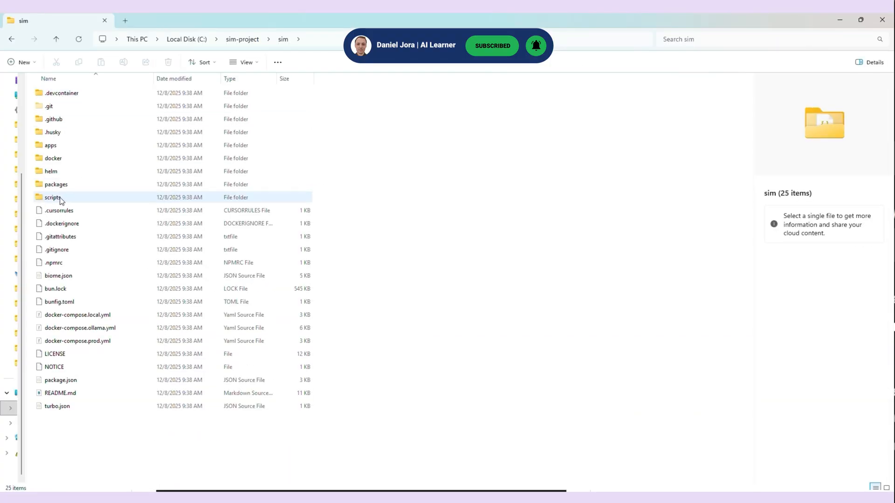
double_click(60, 145)
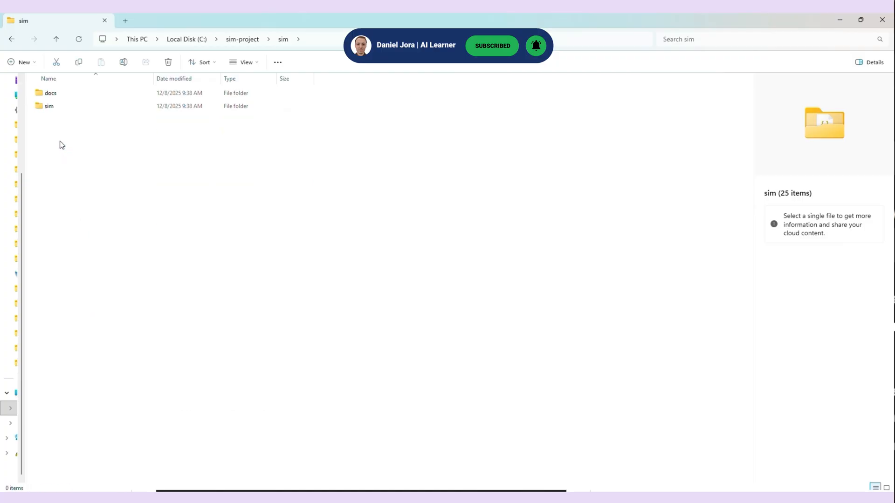
double_click(60, 107)
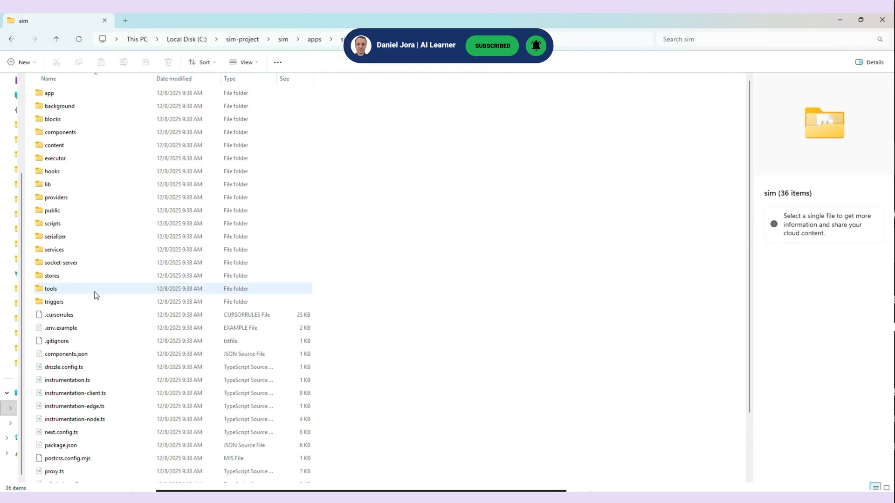
Open .env.example in the code editor and replace the database name in DATABASE_URL with "simstudio" copied from the README
left_click(76, 328)
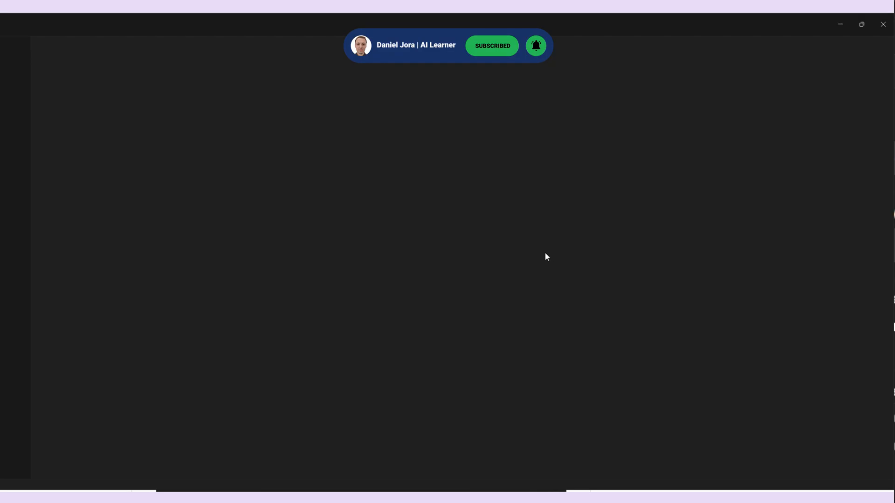
key("alt+Tab")
scroll(71, 286, "down", 12)
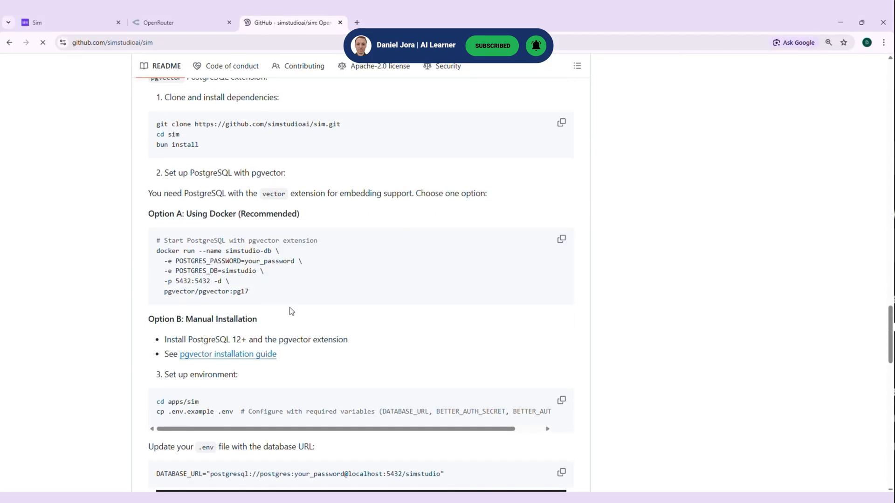
double_click(228, 273)
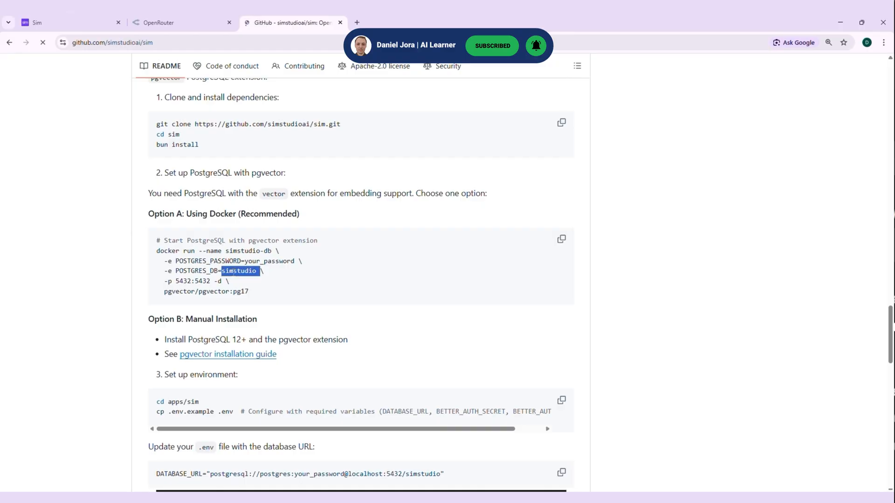
key("alt+Tab")
double_click(408, 93)
key("ctrl+v")
double_click(404, 120)
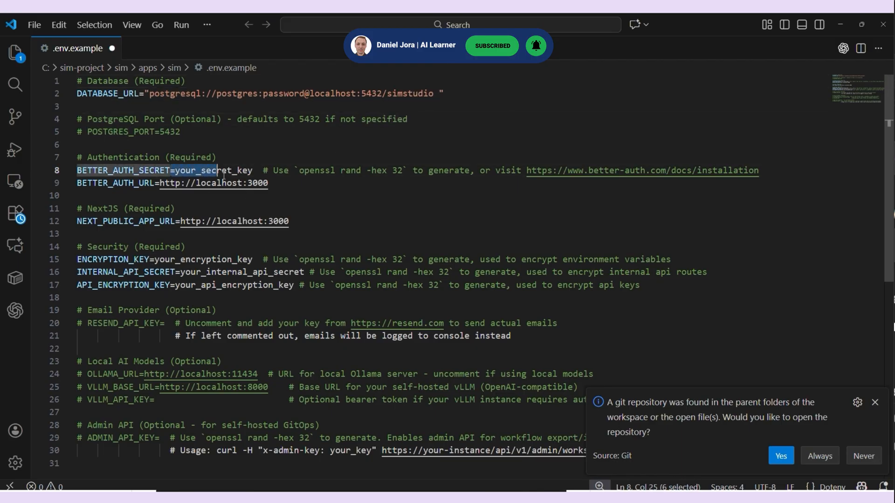
Launch Git Bash and copy the command "openssl rand -hex 32" from the BETTER_AUTH_SECRET comment in .env.example
left_click(253, 183)
left_click_drag(299, 170, 404, 170)
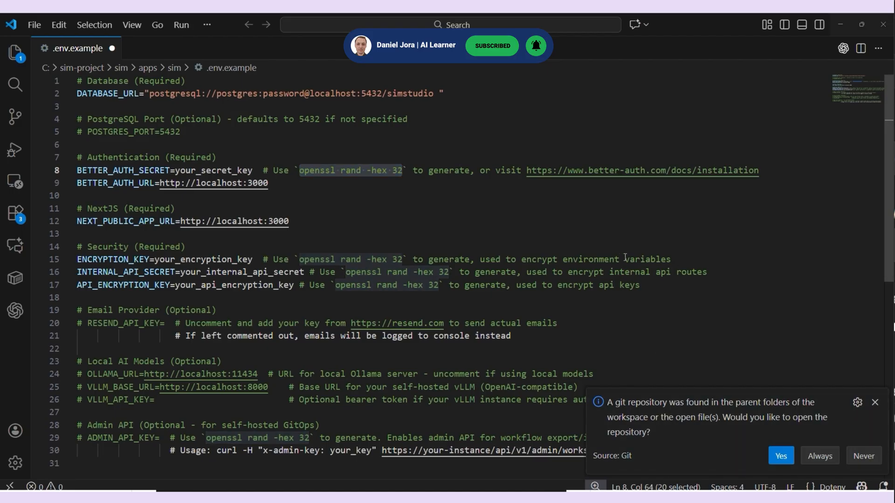
key("super")
type("gitbas")
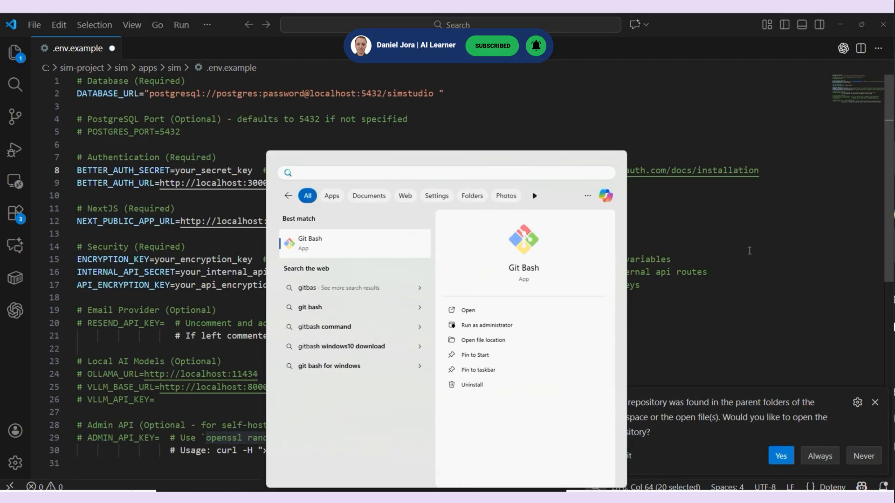
key("Return")
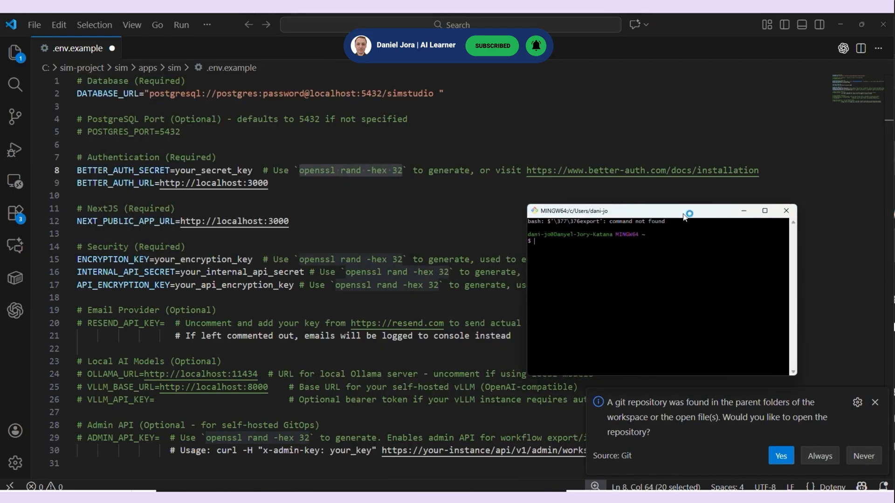
right_click(338, 171)
left_click(390, 339)
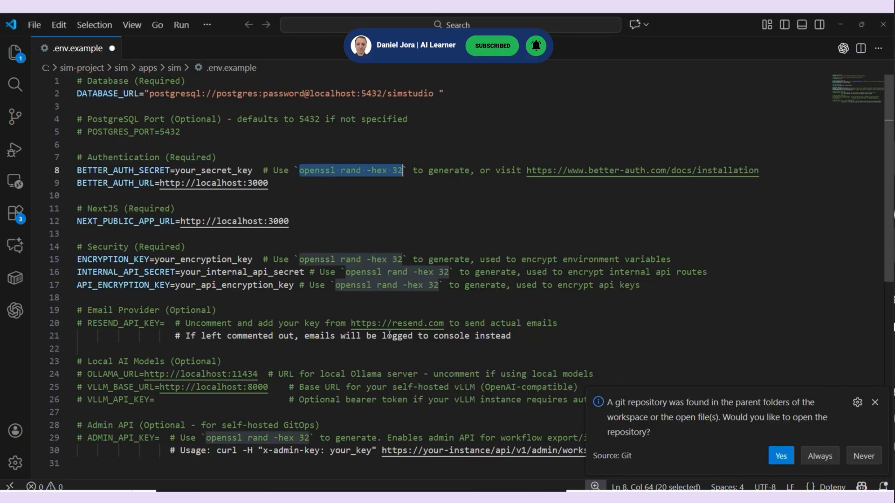
Paste "openssl rand -hex 32" into Git Bash and run it three times to generate three secret keys
key("alt+Tab")
right_click(669, 301)
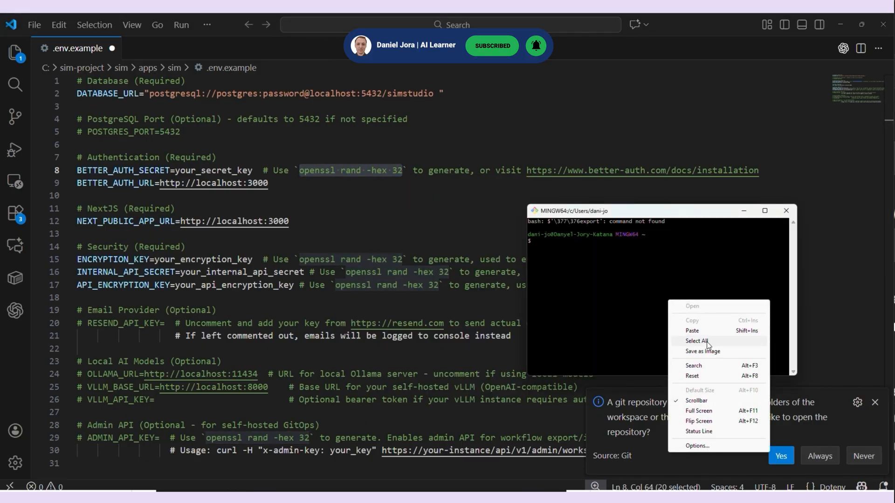
left_click(692, 331)
scroll(667, 278, "up", 3)
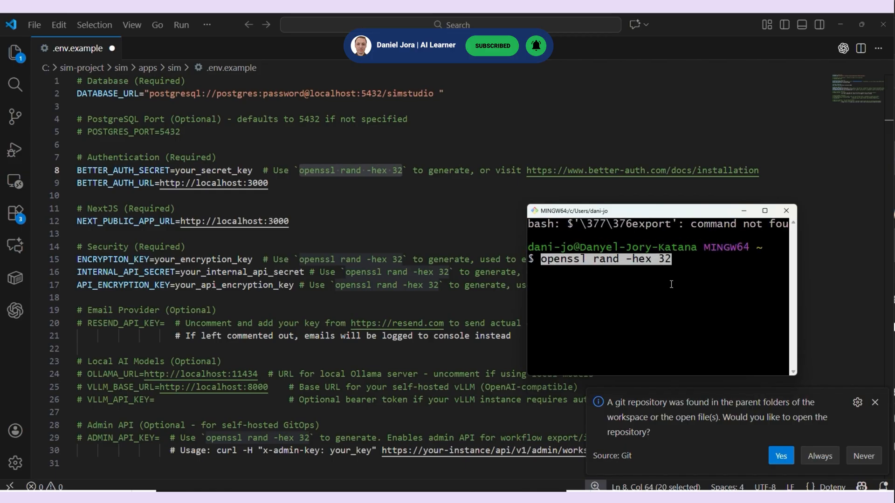
key("Return")
key("Up")
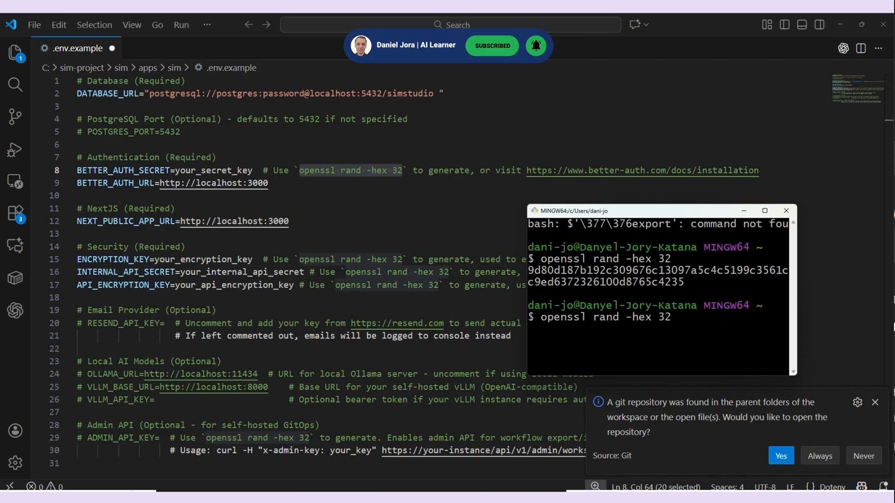
key("Return")
key("Up")
key("Return")
Replace the BETTER_AUTH_SECRET placeholder in .env.example with the first key generated in Git Bash
left_click_drag(667, 204, 703, 70)
key("alt+Tab")
left_click_drag(798, 192, 864, 191)
double_click(657, 135)
double_click(211, 170)
key("ctrl+v")
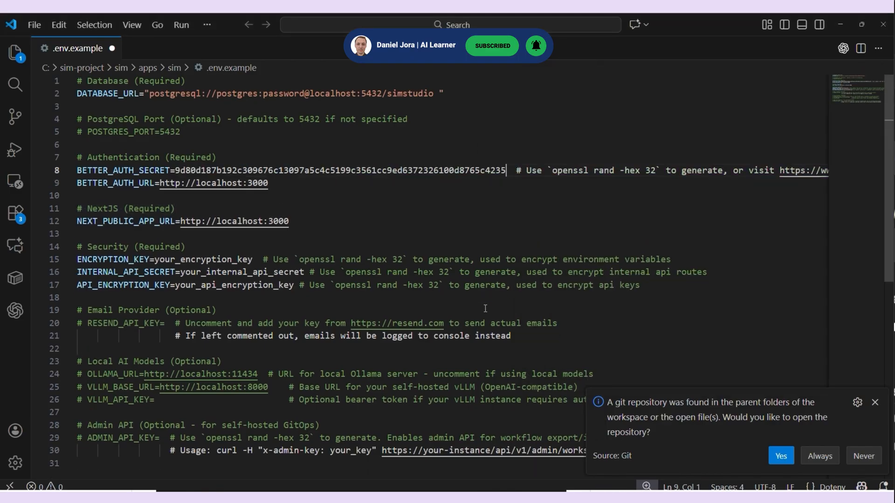
Copy the second generated key from Git Bash and paste it over the ENCRYPTION_KEY placeholder
left_click(679, 495)
double_click(703, 198)
key("ctrl+c")
left_click(350, 234)
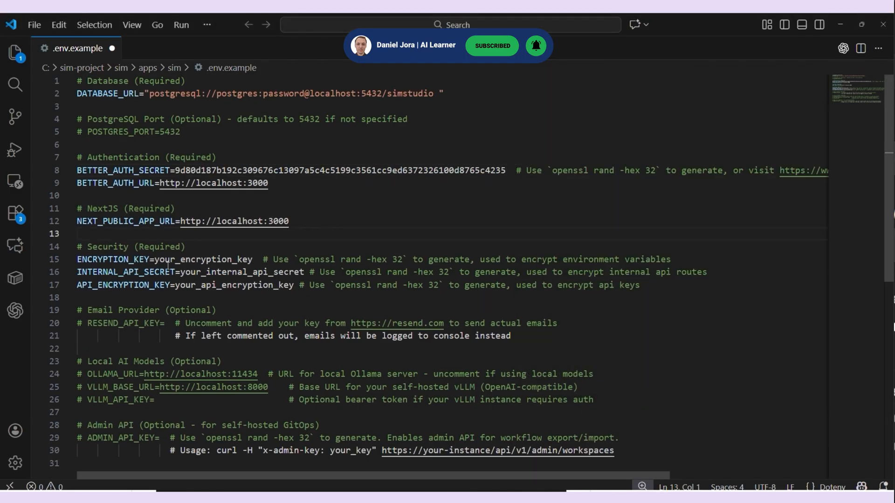
double_click(157, 259)
key("ctrl+v")
Copy the third generated key from Git Bash and paste it over the INTERNAL_API_SECRET placeholder
key("alt+Tab")
double_click(690, 248)
key("ctrl+c")
left_click_drag(182, 272, 309, 270)
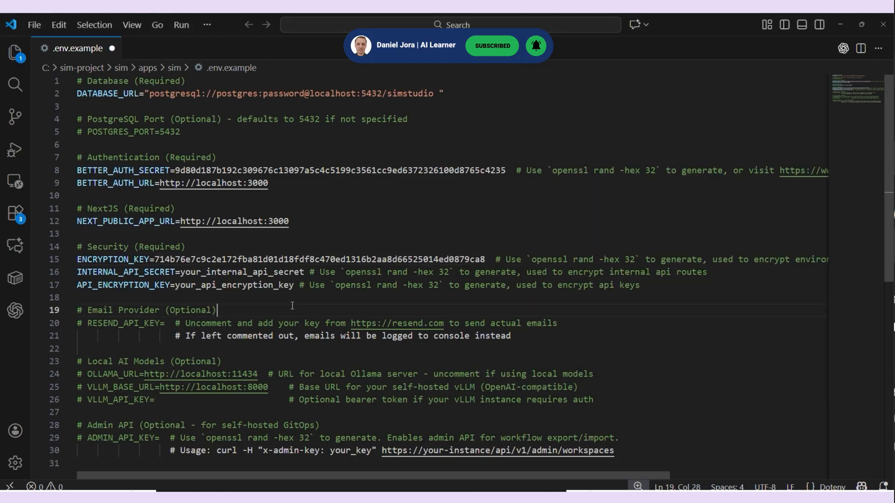
key("ctrl+v")
Save the edited environment file under the name .env in the apps\sim folder
left_click(34, 25)
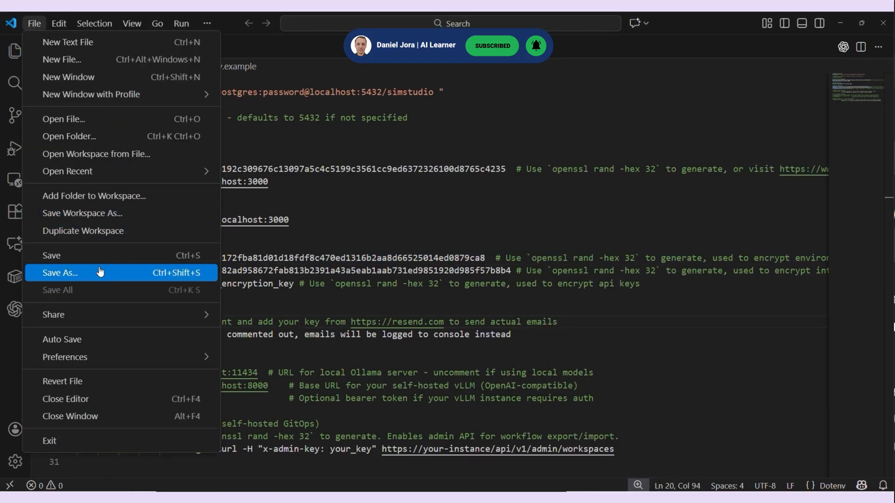
left_click(44, 274)
left_click(117, 196)
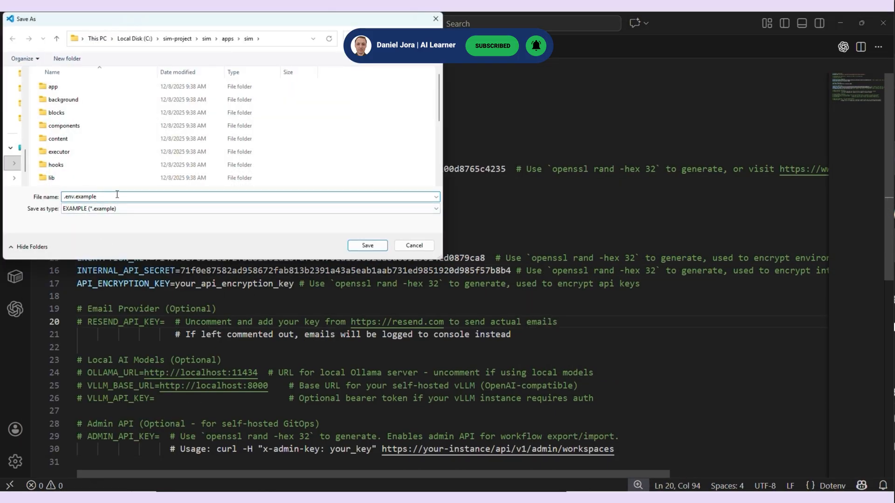
key("BackSpace")
key("BackSpace")
key("BackSpace")
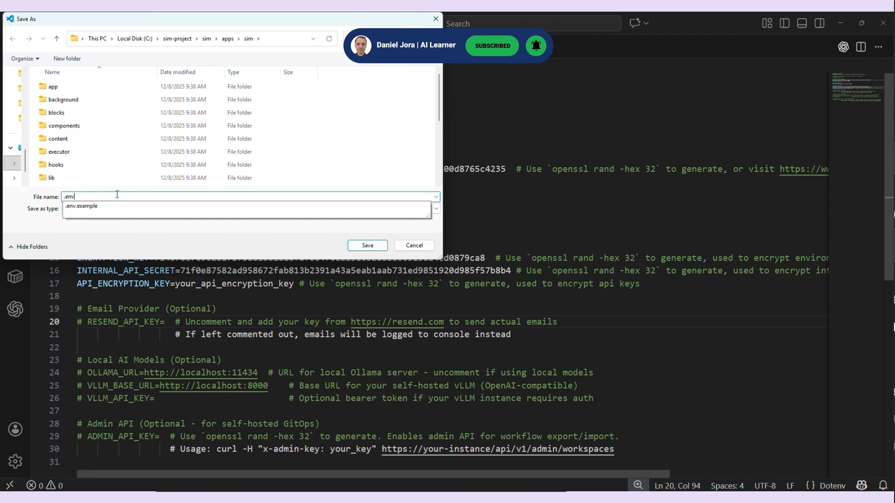
key("Return")
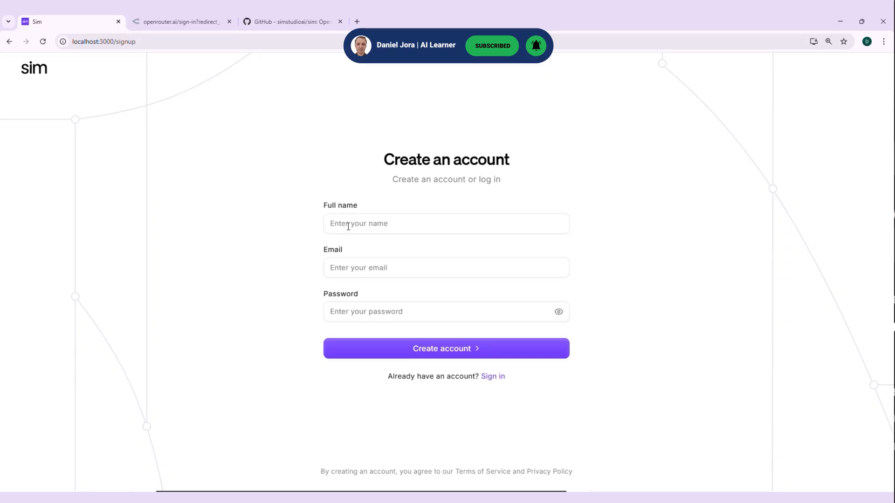
On the localhost:3000 signup page, create an account by entering the full name, e-mail address and account password
left_click(351, 224)
left_click(391, 284)
left_click(390, 267)
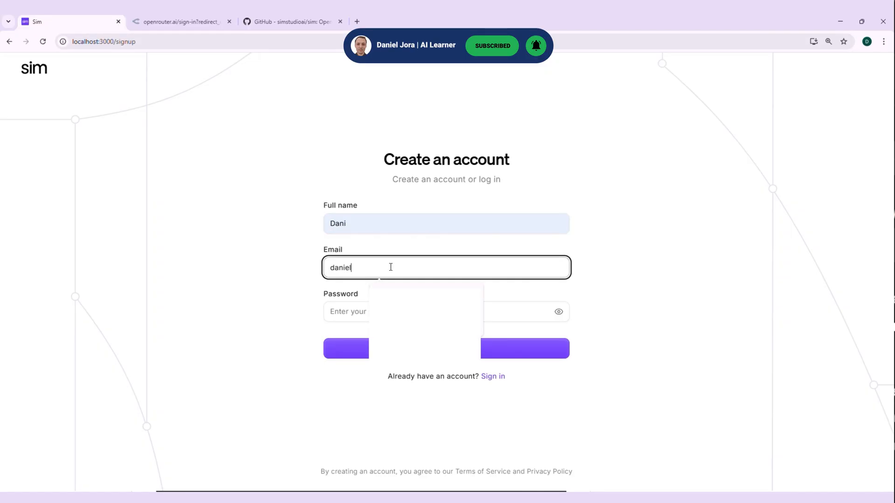
key("Tab")
type("1234567")
left_click(468, 351)
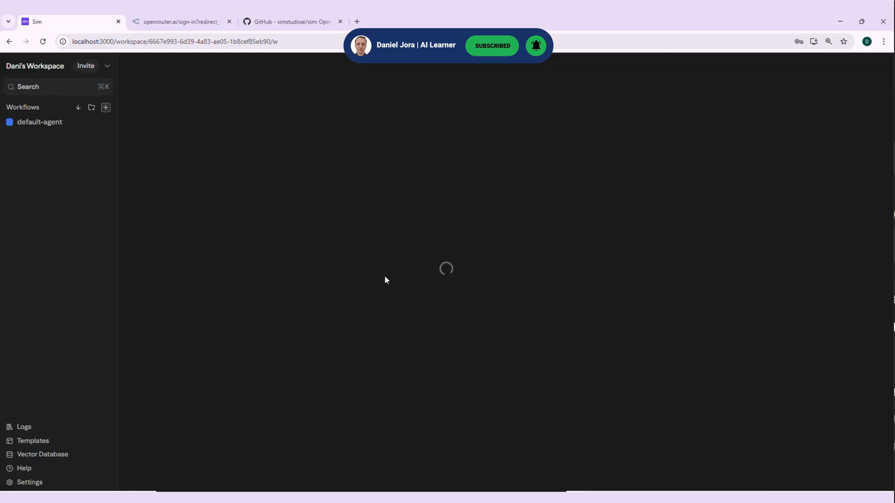
In the default-agent workflow, reposition the Start block and add an Agent block connected to it
left_click_drag(401, 262, 243, 193)
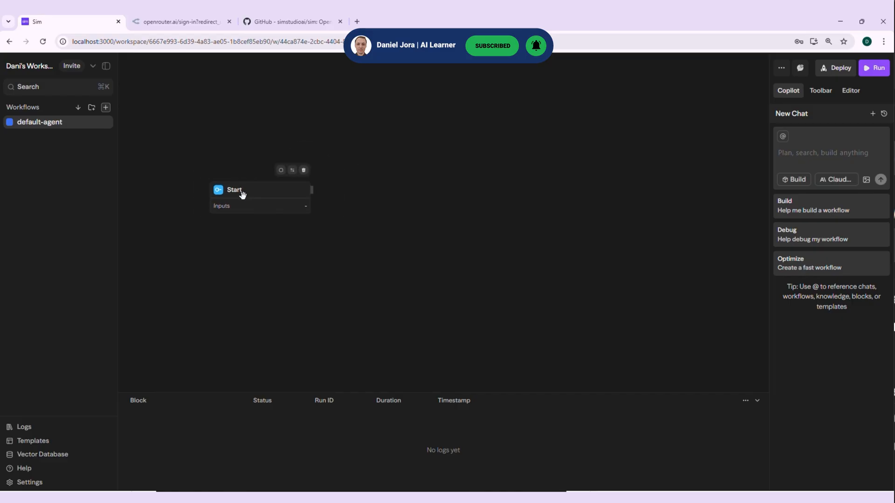
left_click(822, 91)
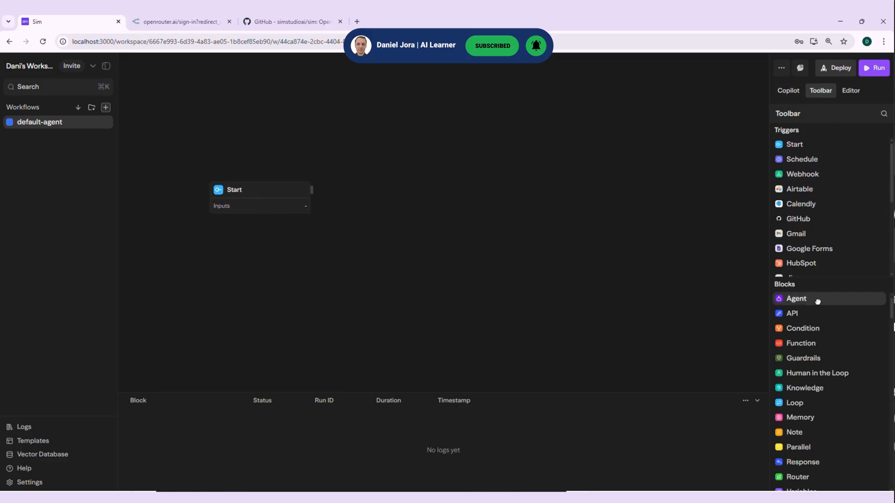
left_click(817, 302)
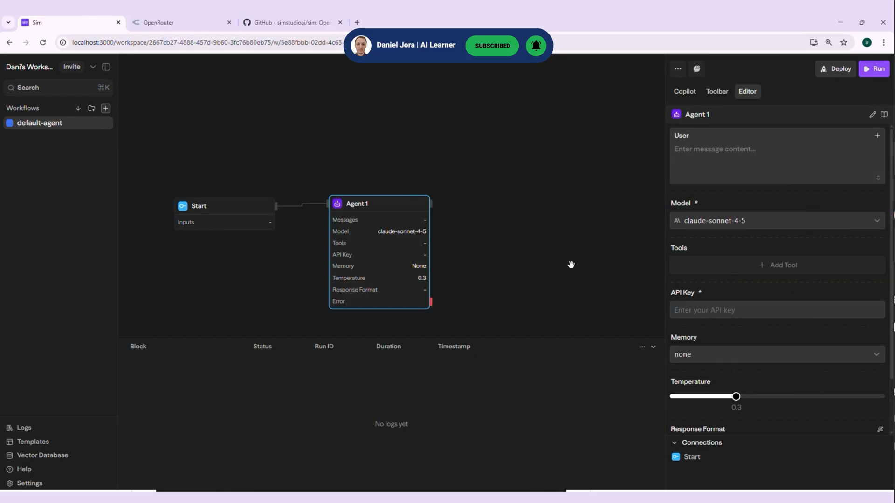
left_click(571, 265)
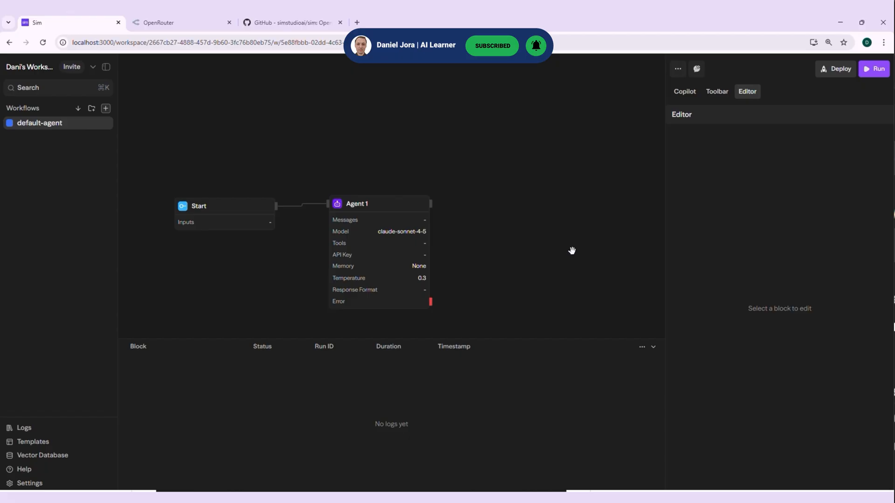
Set Agent 1's user message to "What is the capital of Romania?" and its model to openrouter/arcee-ai/trinity-mini:free
left_click(411, 256)
left_click(705, 160)
key("ctrl+v")
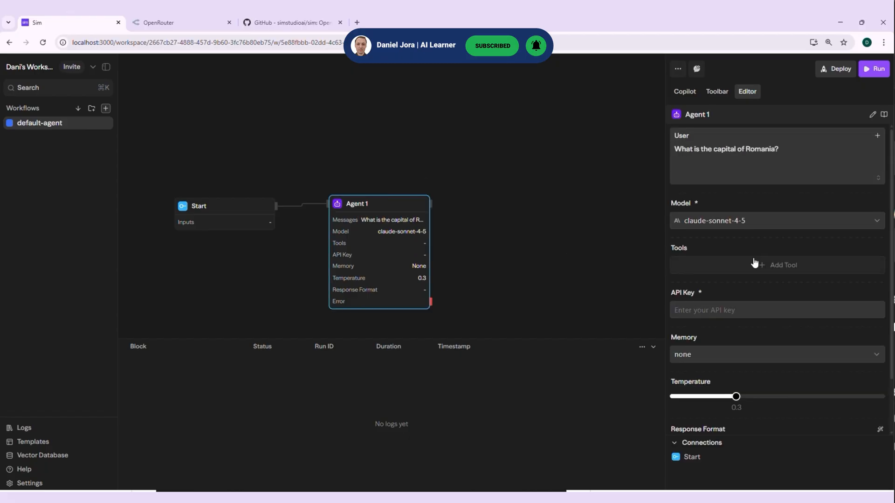
left_click(739, 220)
key("ctrl+a")
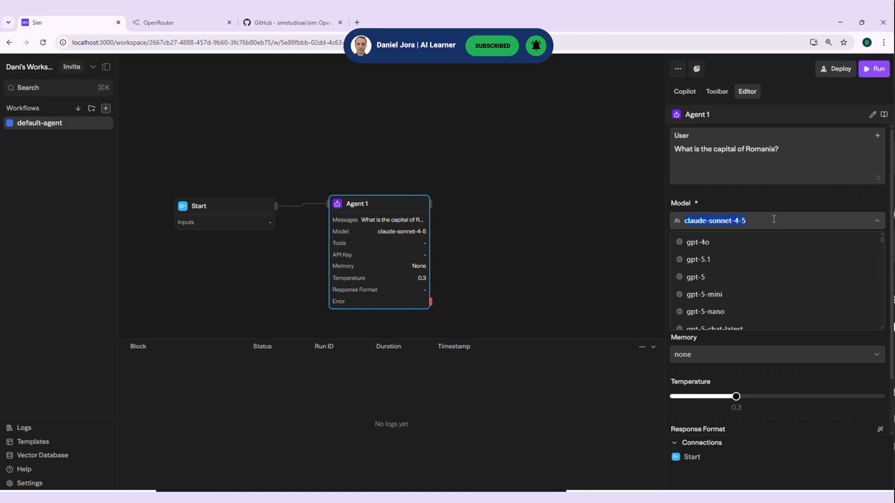
type(":fre")
left_click(771, 259)
Check the API Keys page in OpenRouter, copy the saved API key from Notepad and paste it into Agent 1's API Key field
key("ctrl+Tab")
left_click(871, 94)
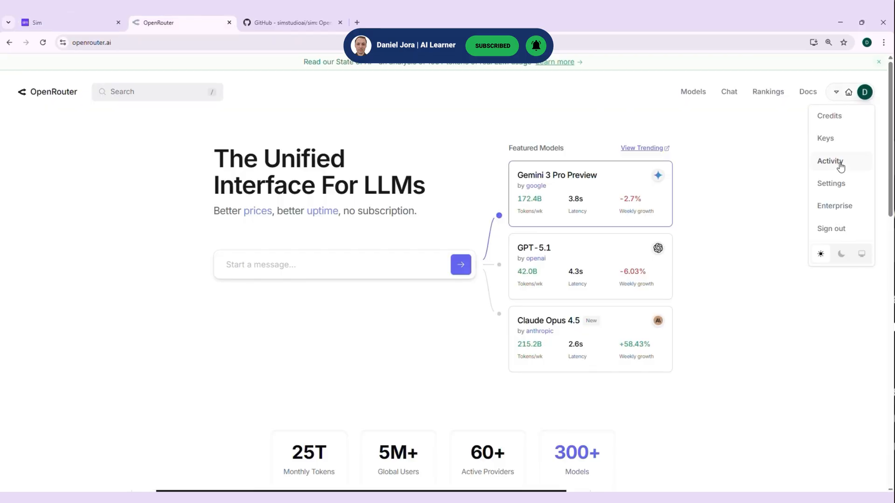
left_click(829, 139)
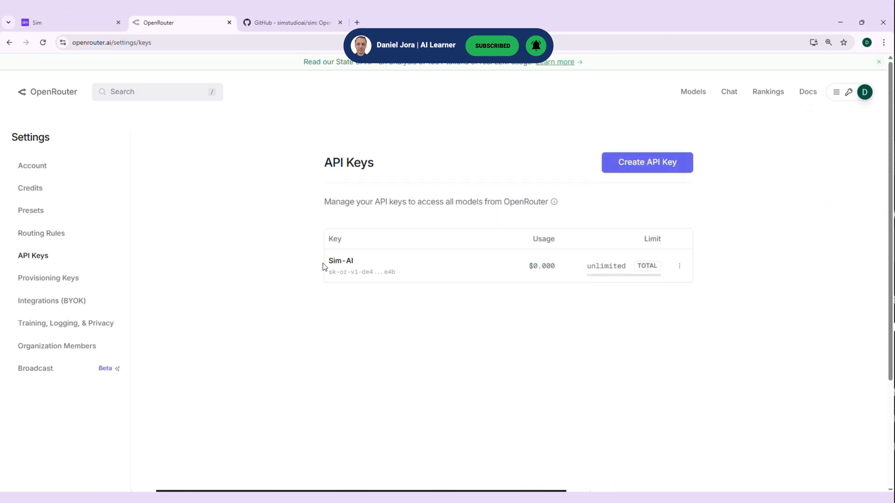
key("alt+Tab")
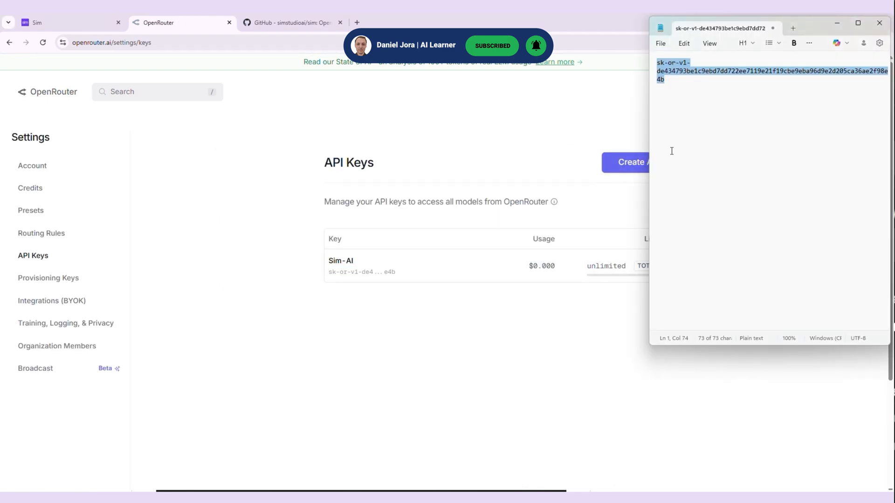
right_click(672, 69)
left_click(698, 107)
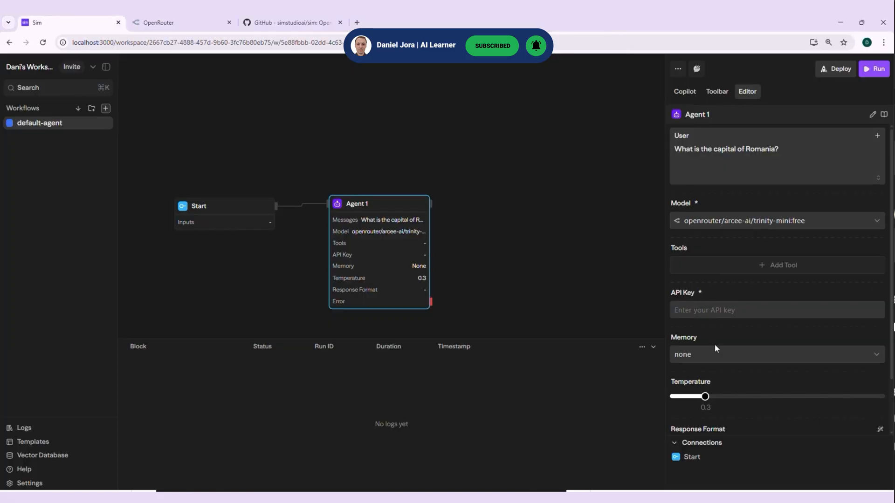
left_click(704, 310)
key("ctrl+v")
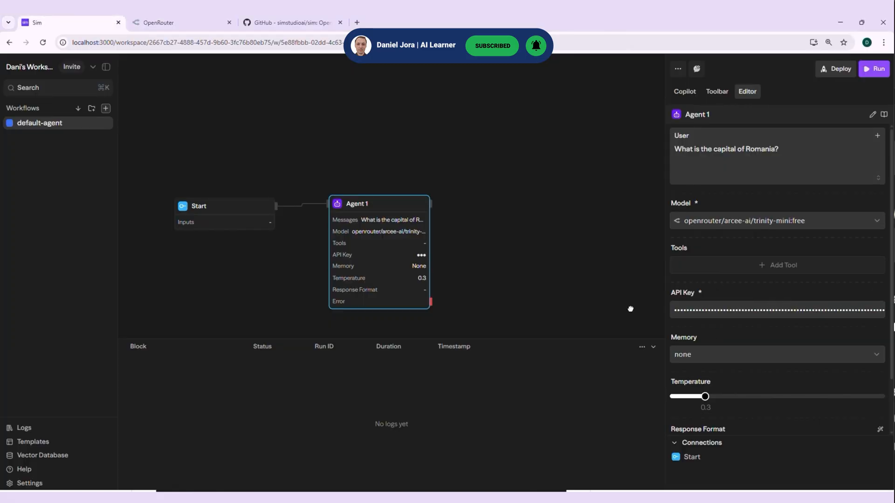
Run the default-agent workflow and examine Agent 1's output in the log
left_click(630, 309)
left_click(415, 215)
left_click(878, 74)
left_click_drag(509, 372, 541, 391)
left_click(580, 399)
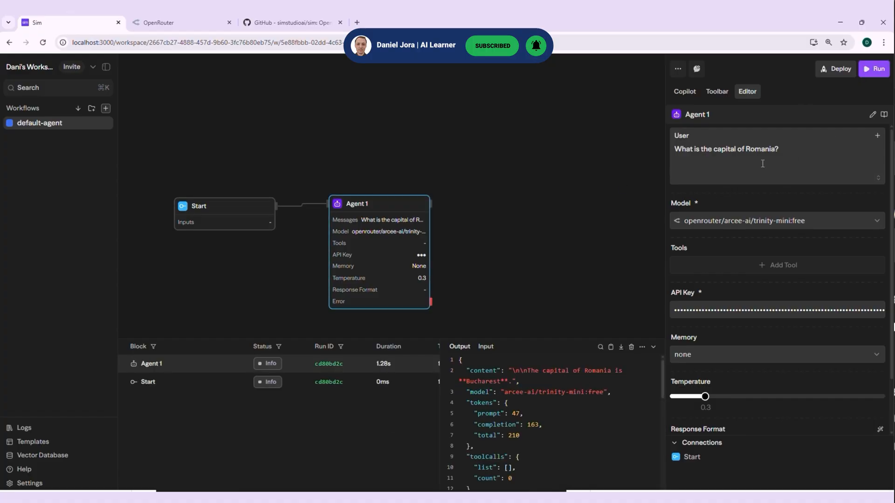